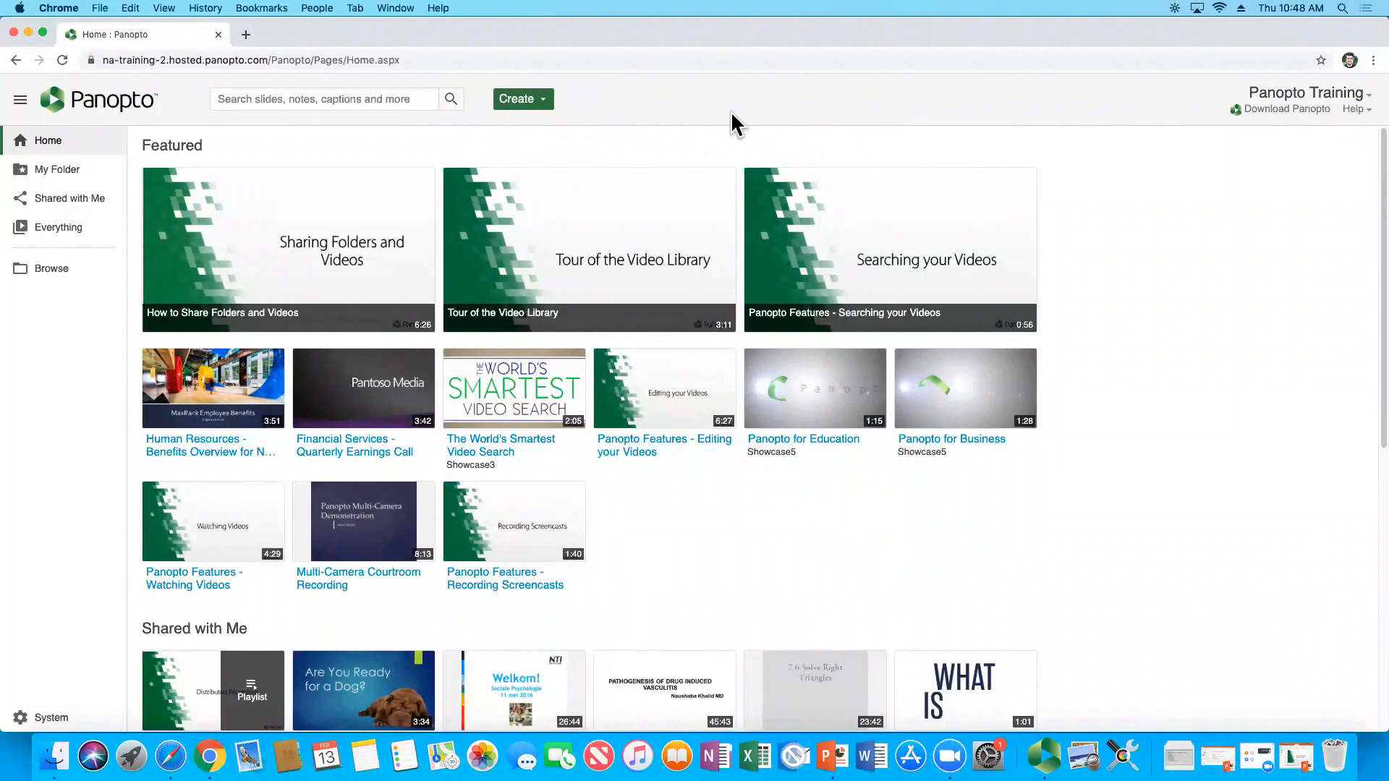
{"action": "left_click", "coordinate": [543, 101]}
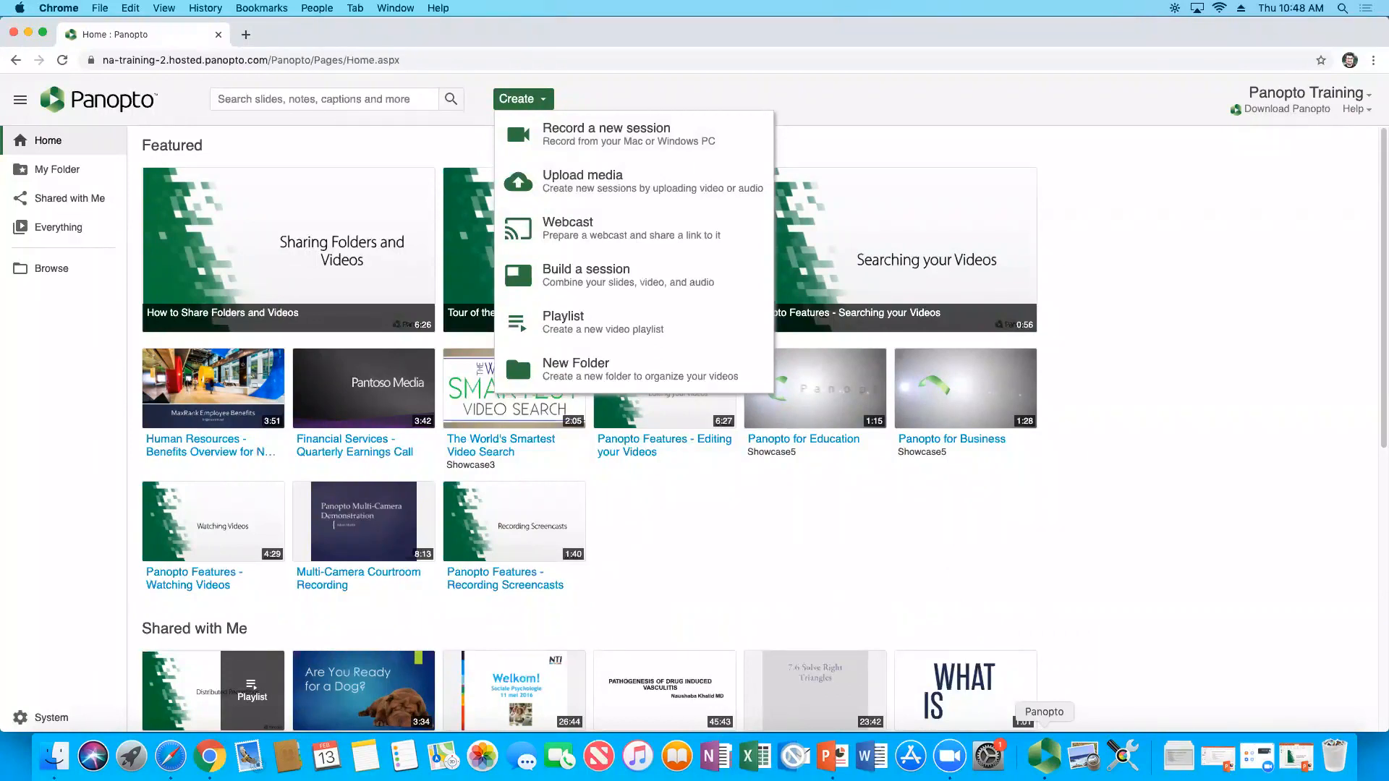
{"action": "left_click", "coordinate": [829, 92]}
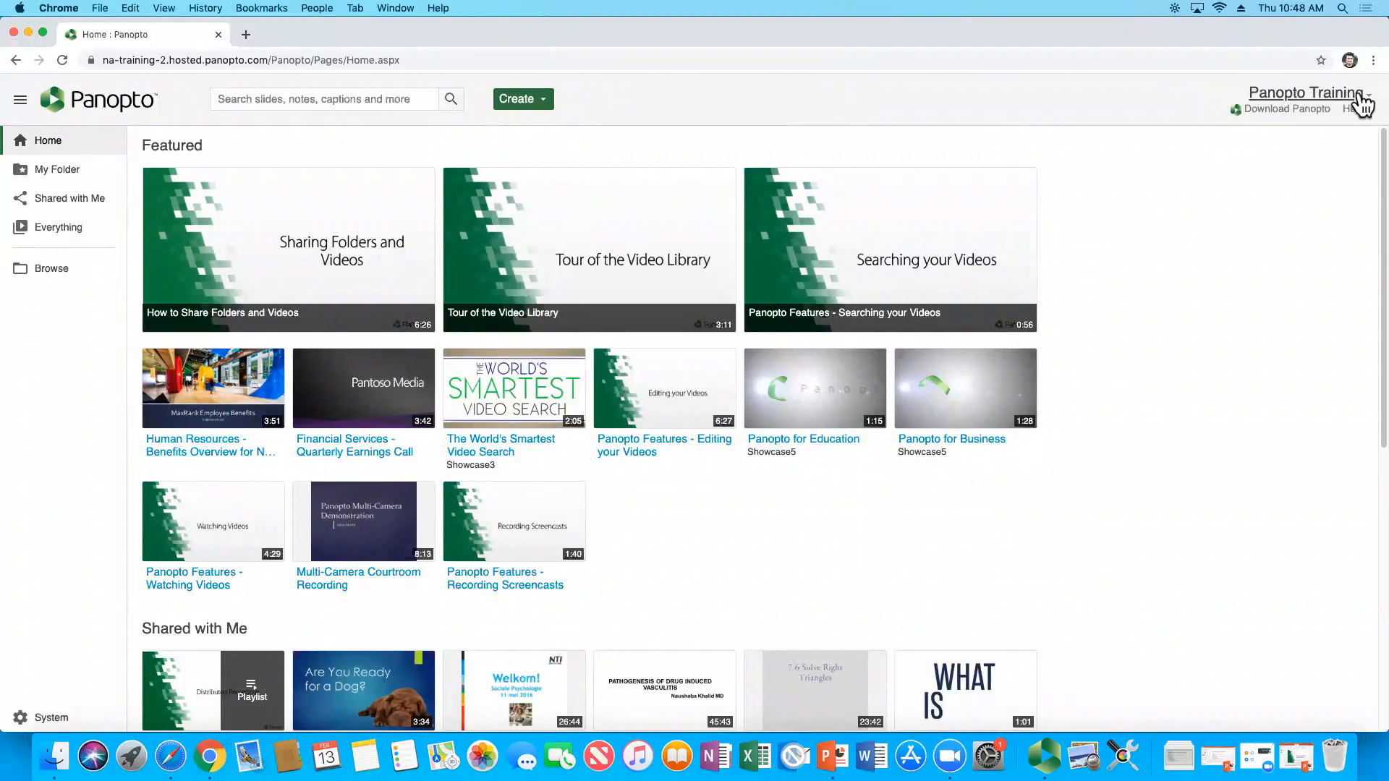
Step: Open the Demo folder inside My Folder
{"action": "left_click", "coordinate": [87, 170]}
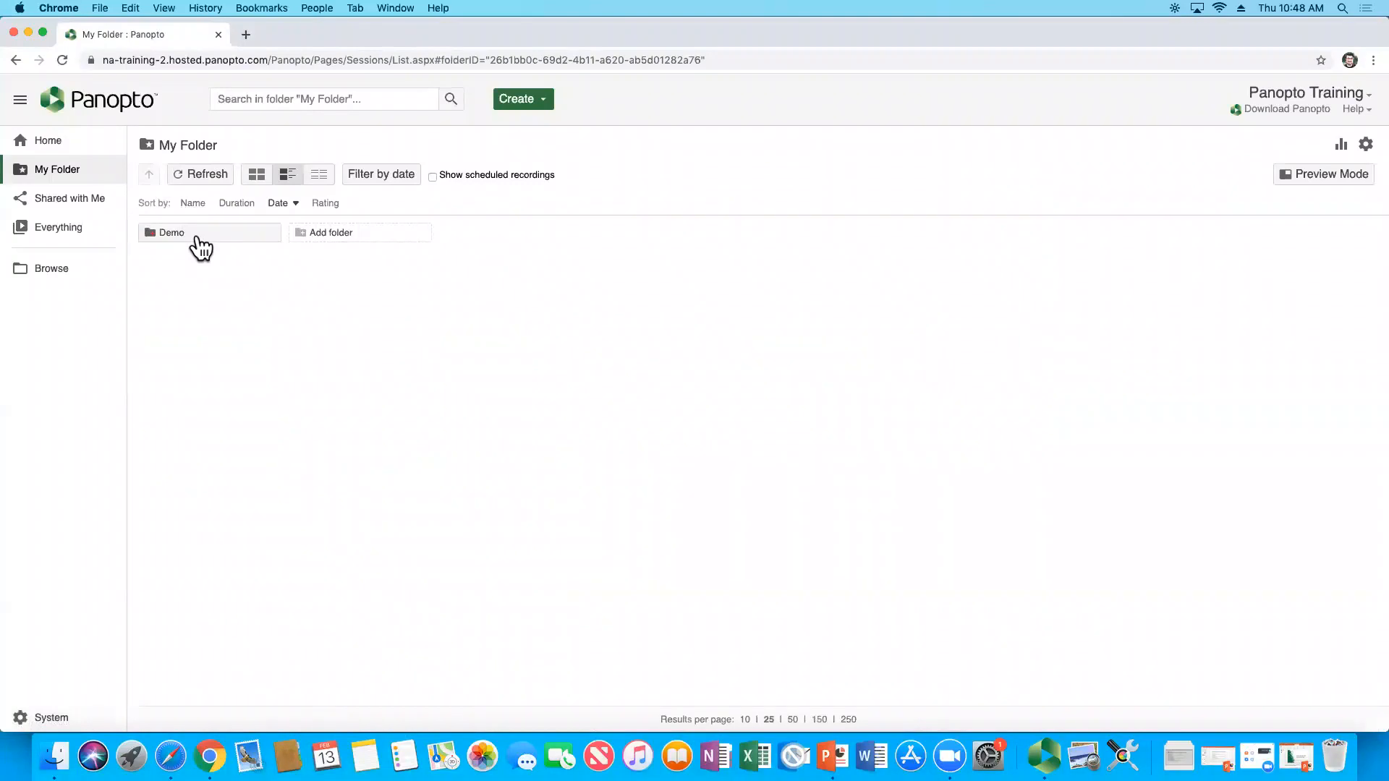
{"action": "left_click", "coordinate": [201, 247]}
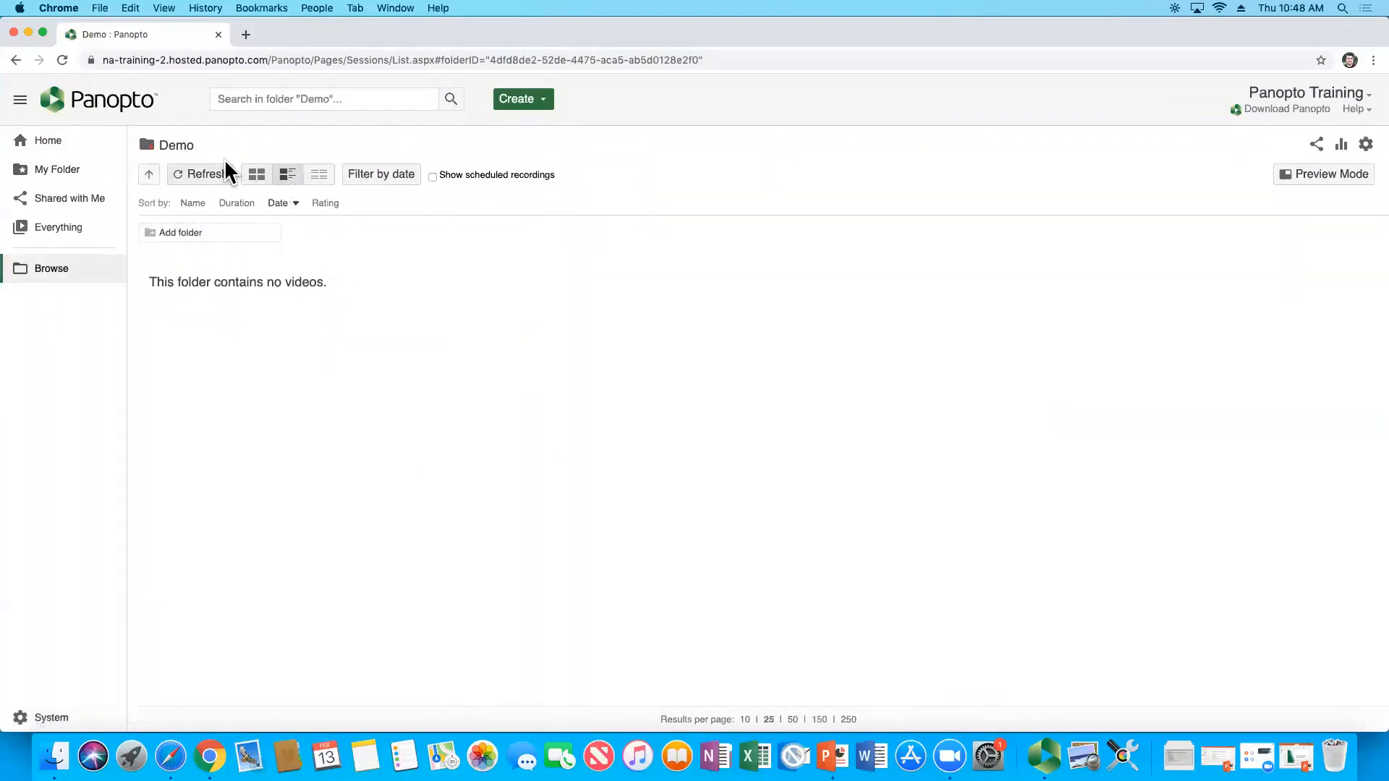
{"action": "left_click_drag", "start_coordinate": [202, 148], "coordinate": [158, 142]}
Step: Launch the Panopto recorder for a new session in the Demo folder and minimize the browser window
{"action": "left_click", "coordinate": [549, 99]}
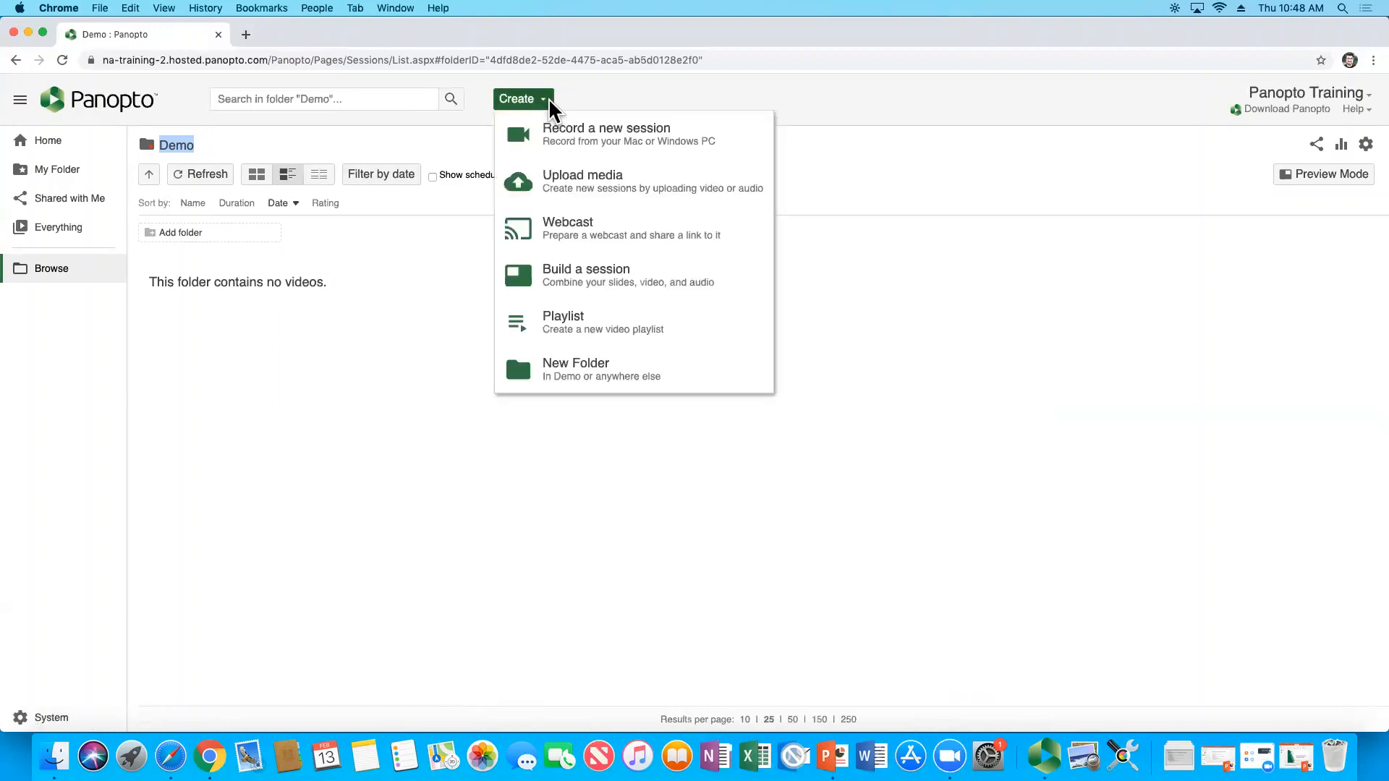
{"action": "left_click", "coordinate": [732, 130]}
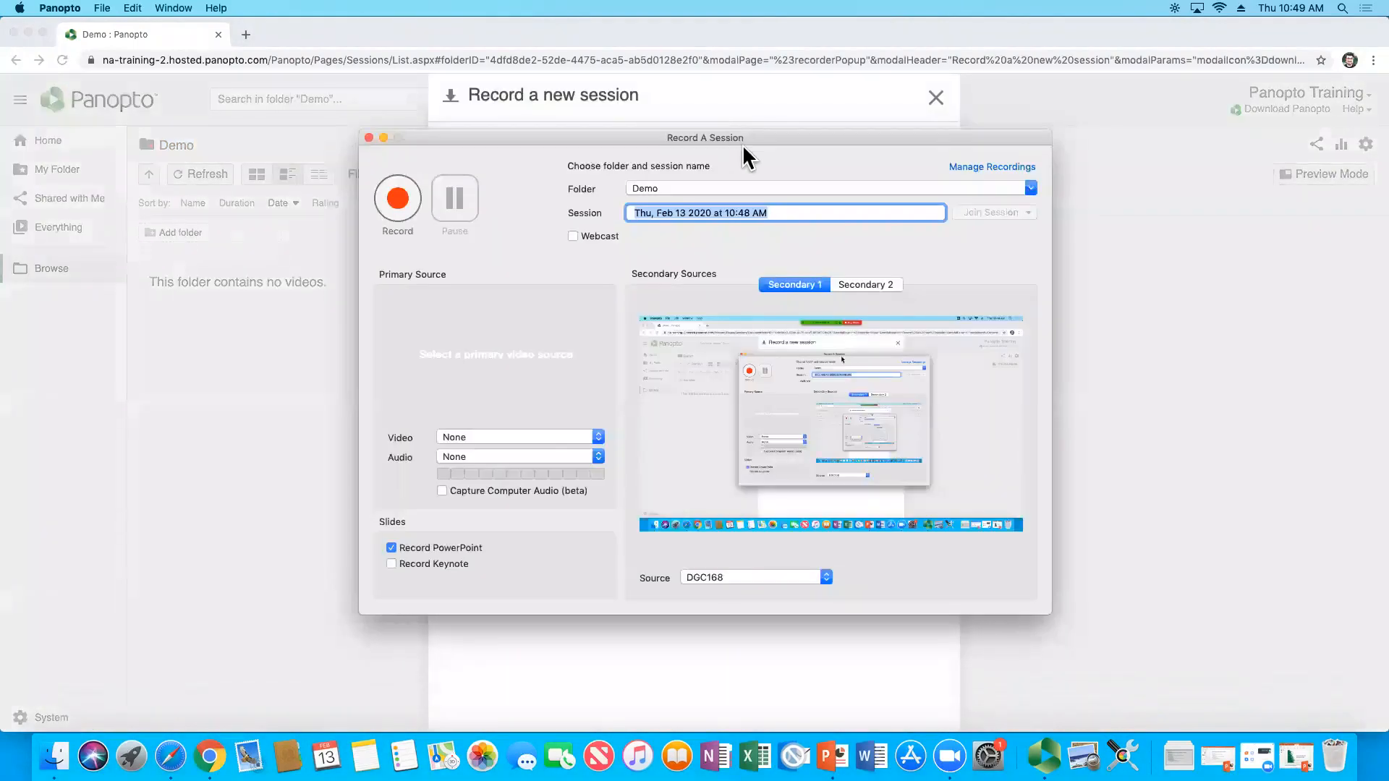
{"action": "left_click", "coordinate": [29, 32]}
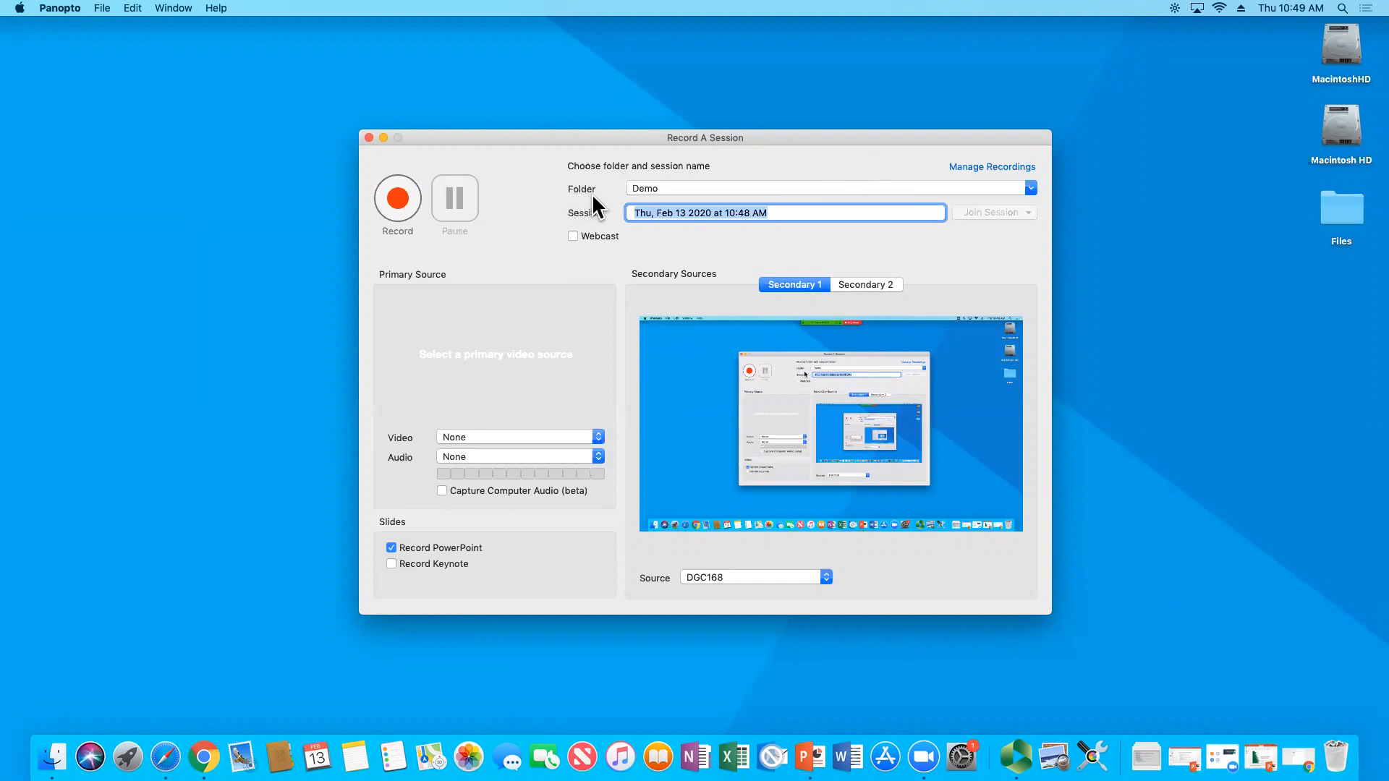
Step: Search for "demo" to choose the Demo folder for the recording, and name the session "Training Demo"
{"action": "left_click", "coordinate": [1031, 189]}
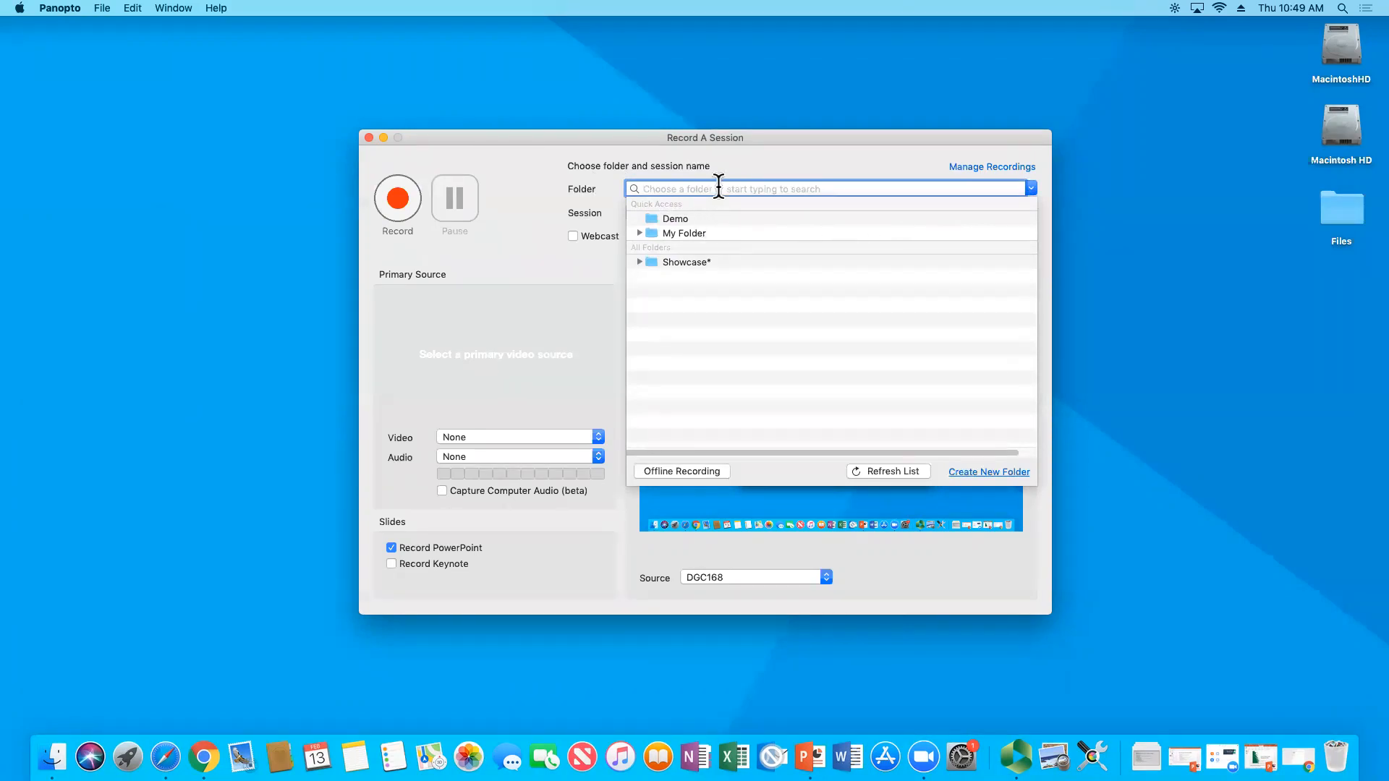
{"action": "type", "text": "demo"}
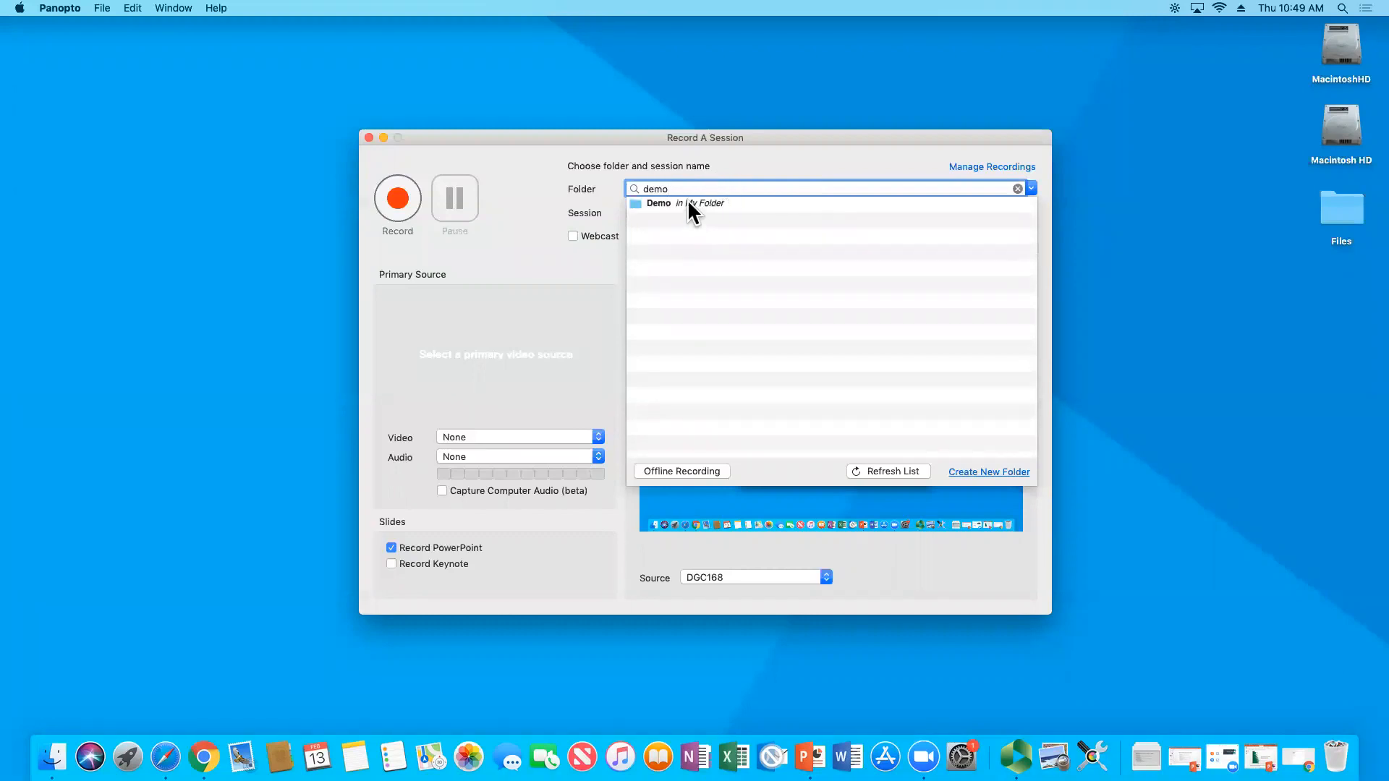
{"action": "left_click", "coordinate": [687, 203]}
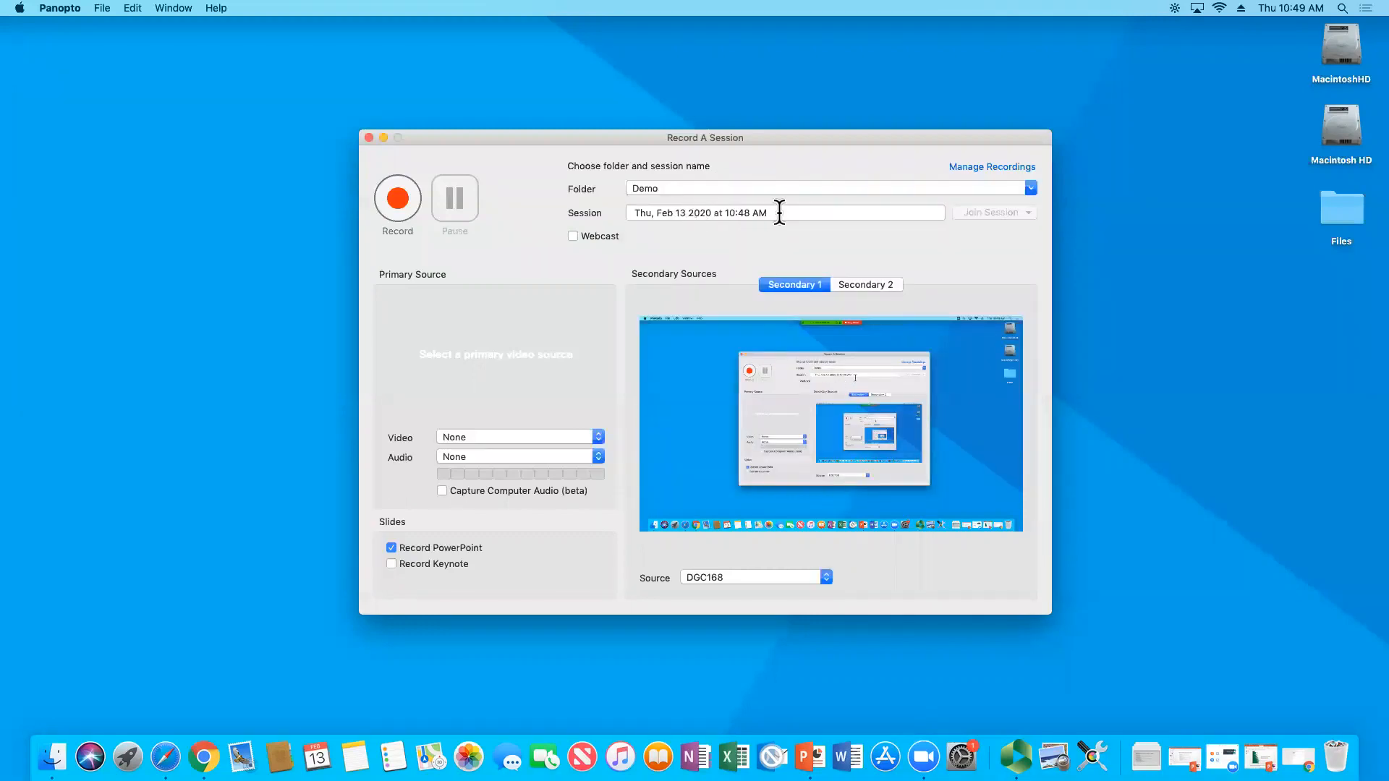
{"action": "left_click_drag", "start_coordinate": [780, 213], "coordinate": [611, 213]}
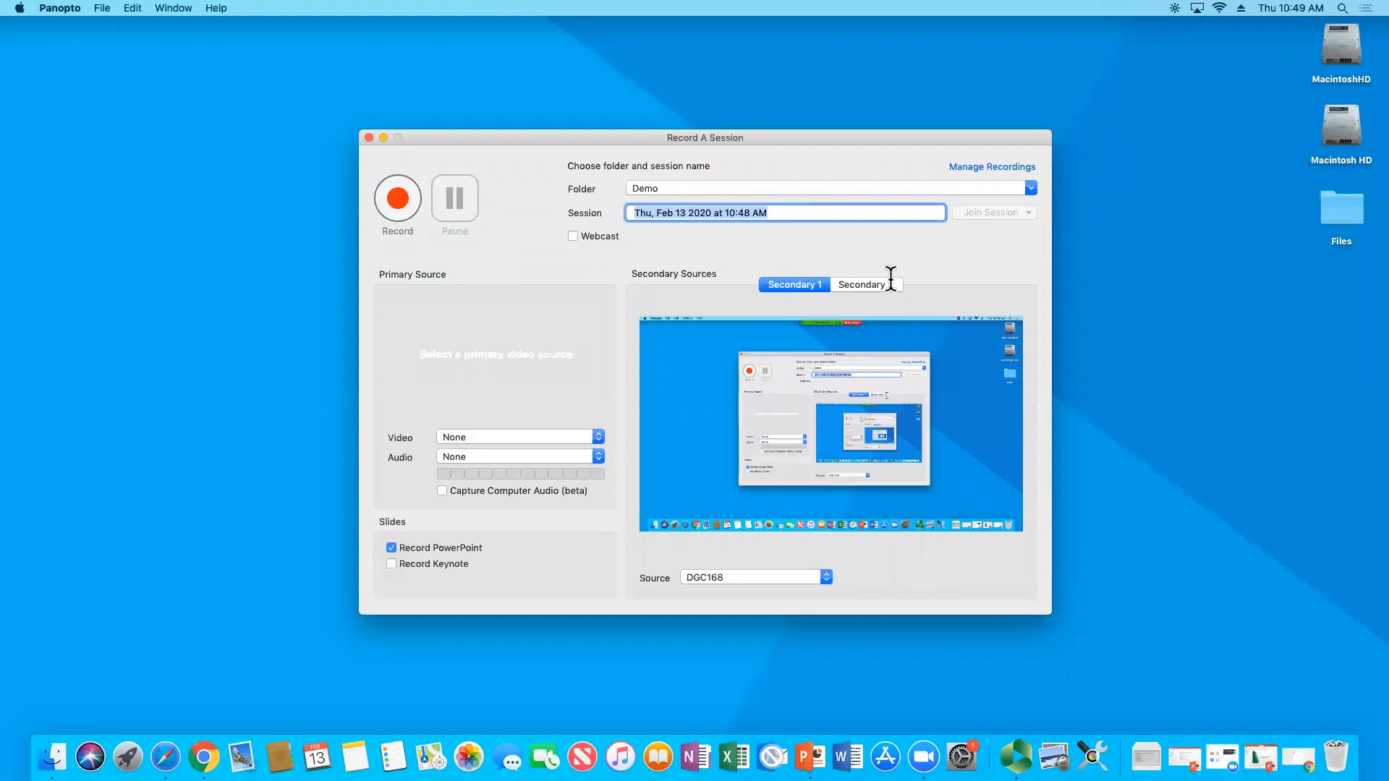
{"action": "type", "text": "Training De"}
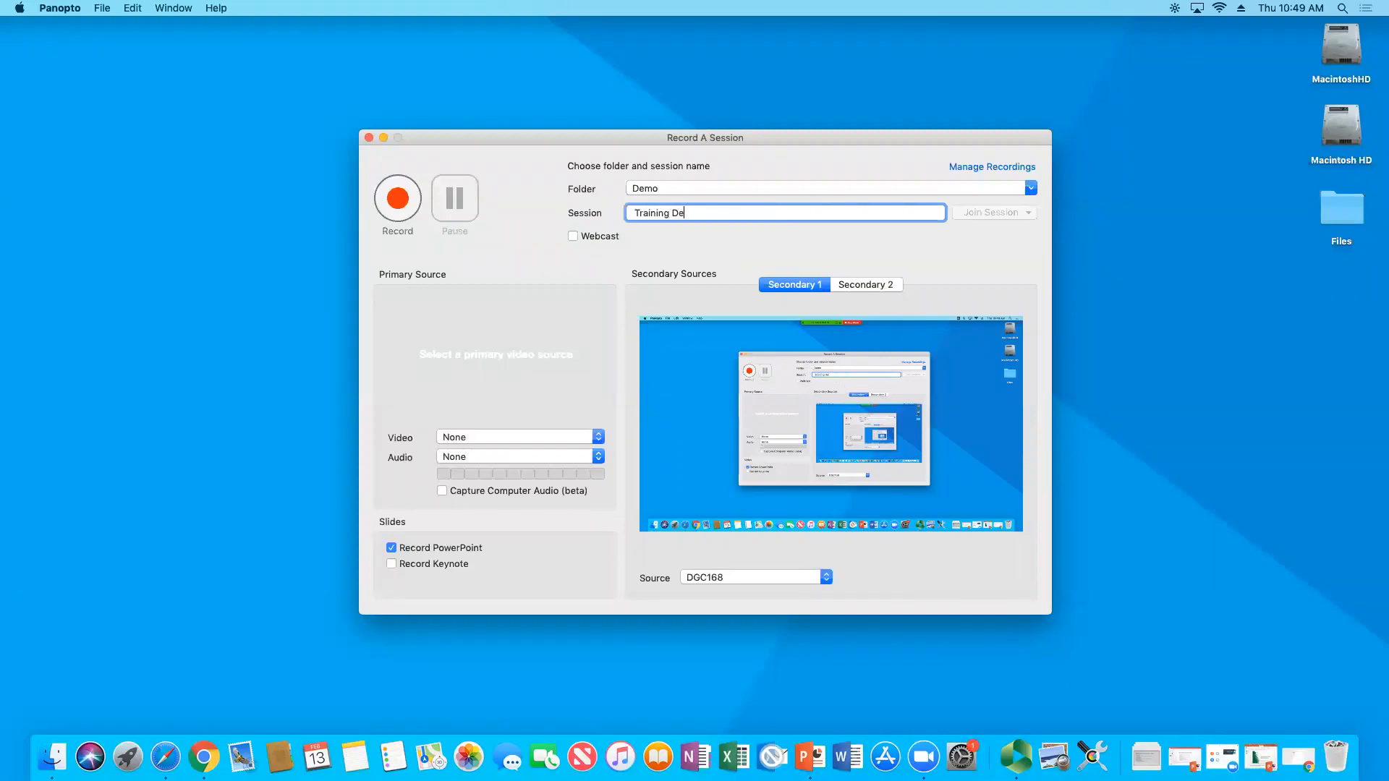
{"action": "type", "text": "mo"}
Step: Set both the primary audio source and the primary video source to HD Pro Webcam C920
{"action": "left_click", "coordinate": [599, 458]}
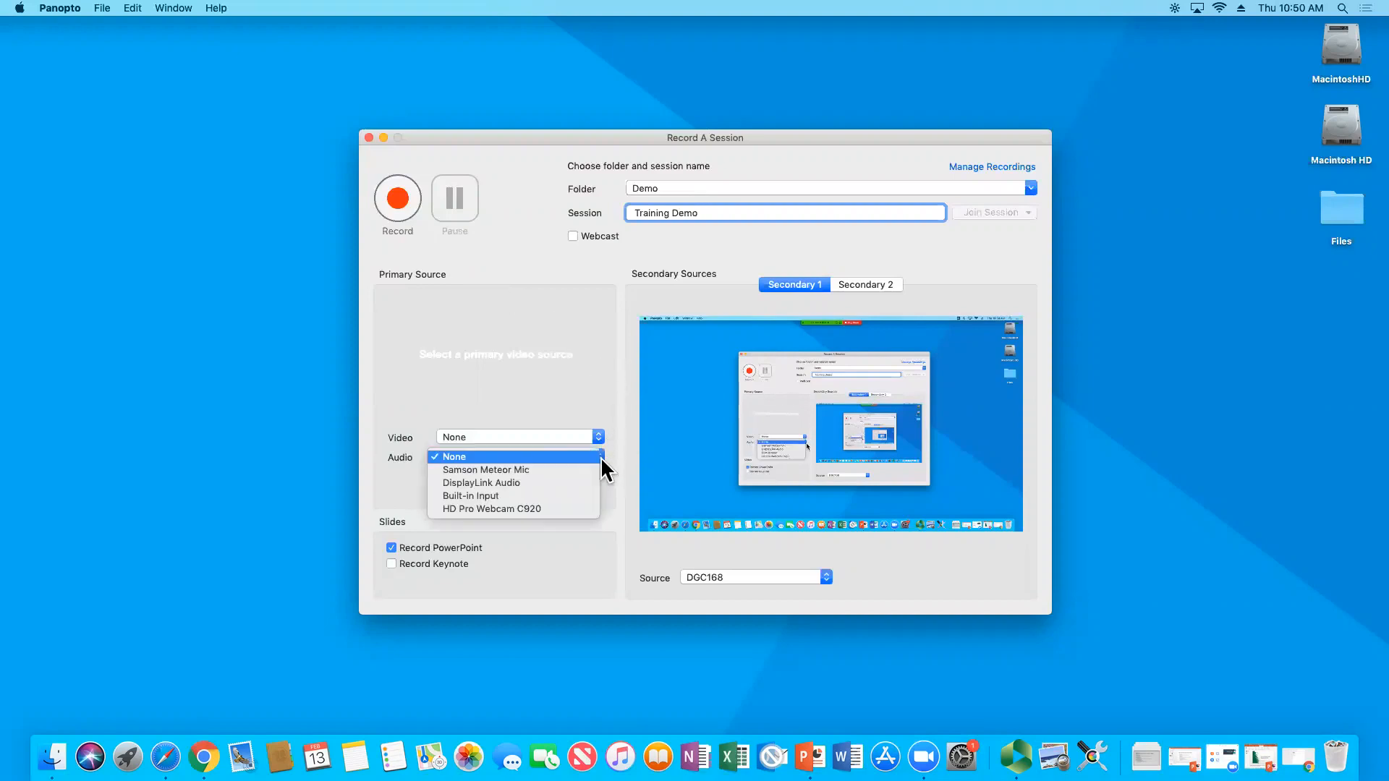
{"action": "left_click", "coordinate": [562, 509]}
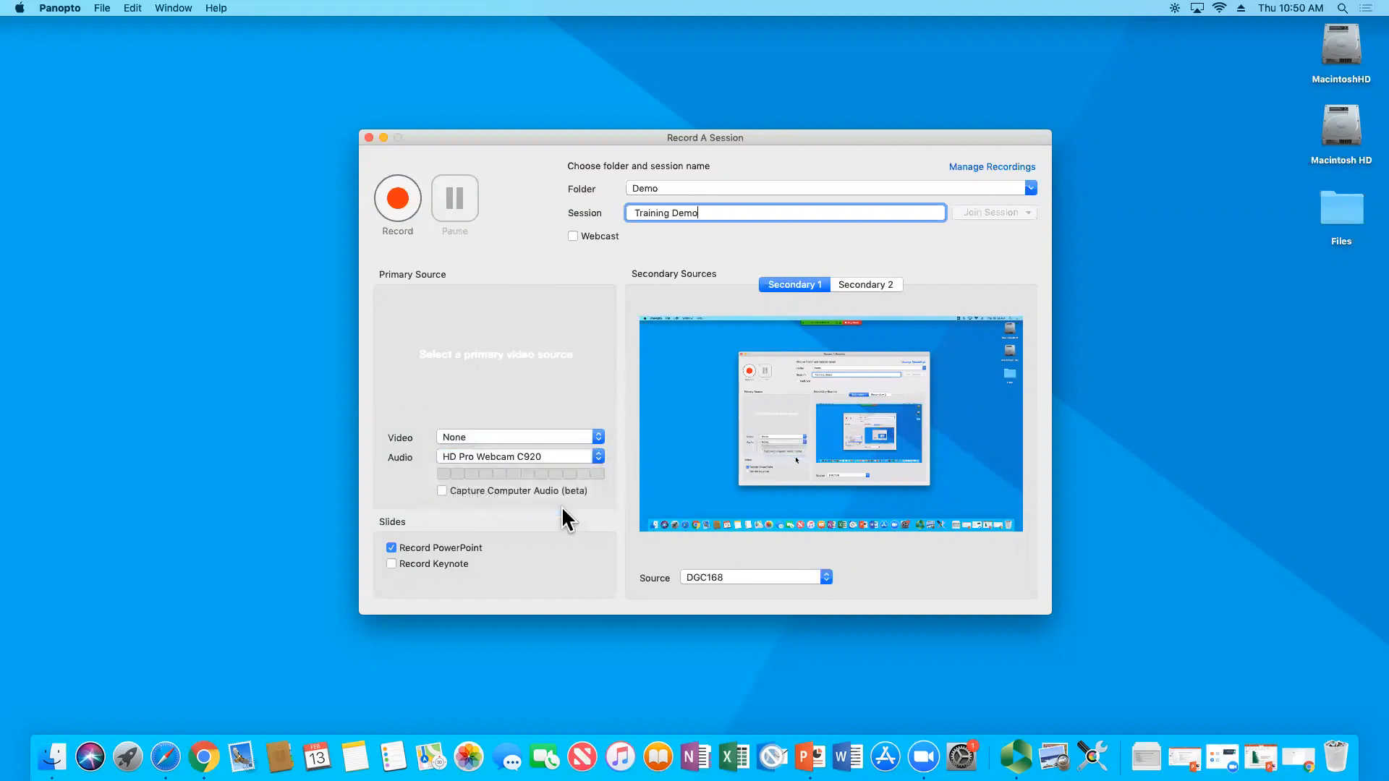
{"action": "left_click", "coordinate": [600, 437]}
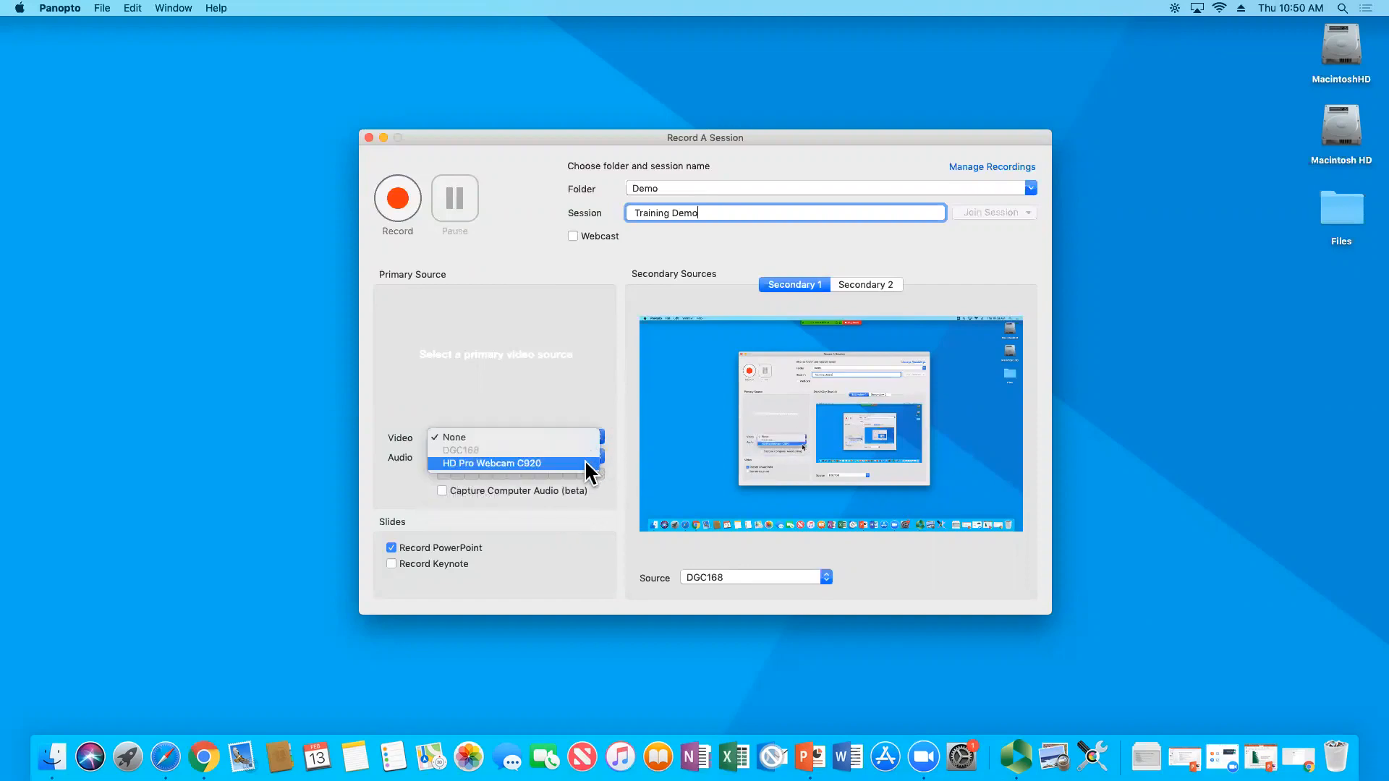
{"action": "left_click", "coordinate": [568, 463]}
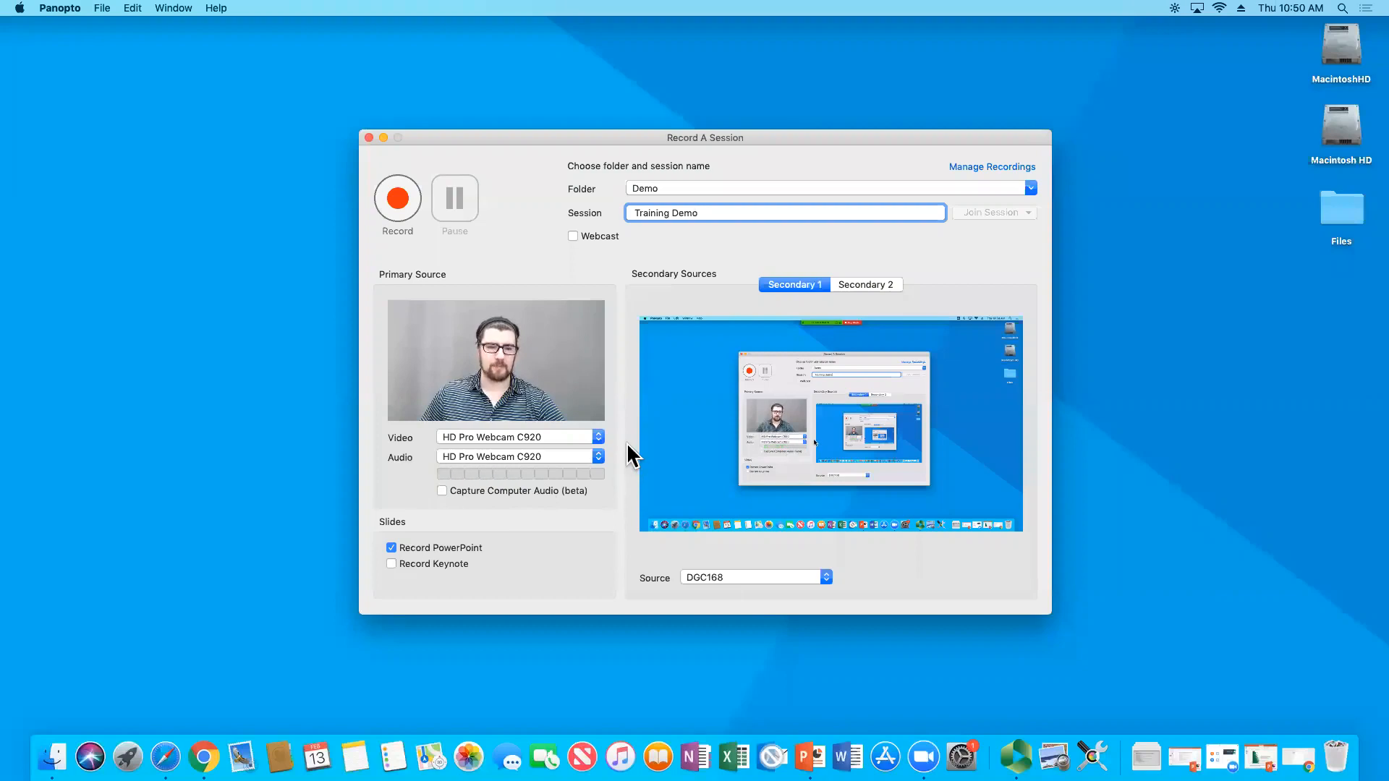
{"action": "left_click", "coordinate": [479, 546]}
{"action": "left_click", "coordinate": [479, 546]}
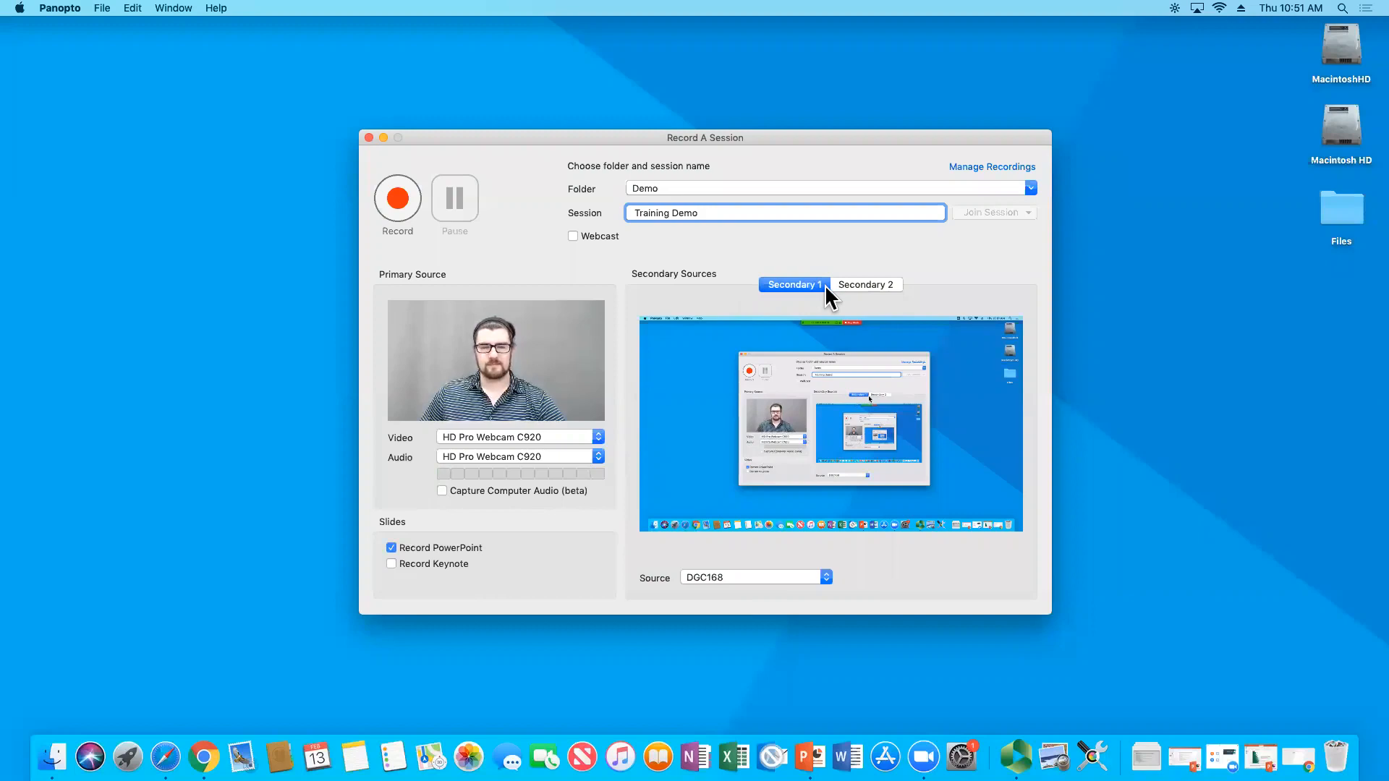
Step: Examine which capture sources are offered for Secondary 1 and Secondary 2, then return to Secondary 1
{"action": "left_click", "coordinate": [826, 577]}
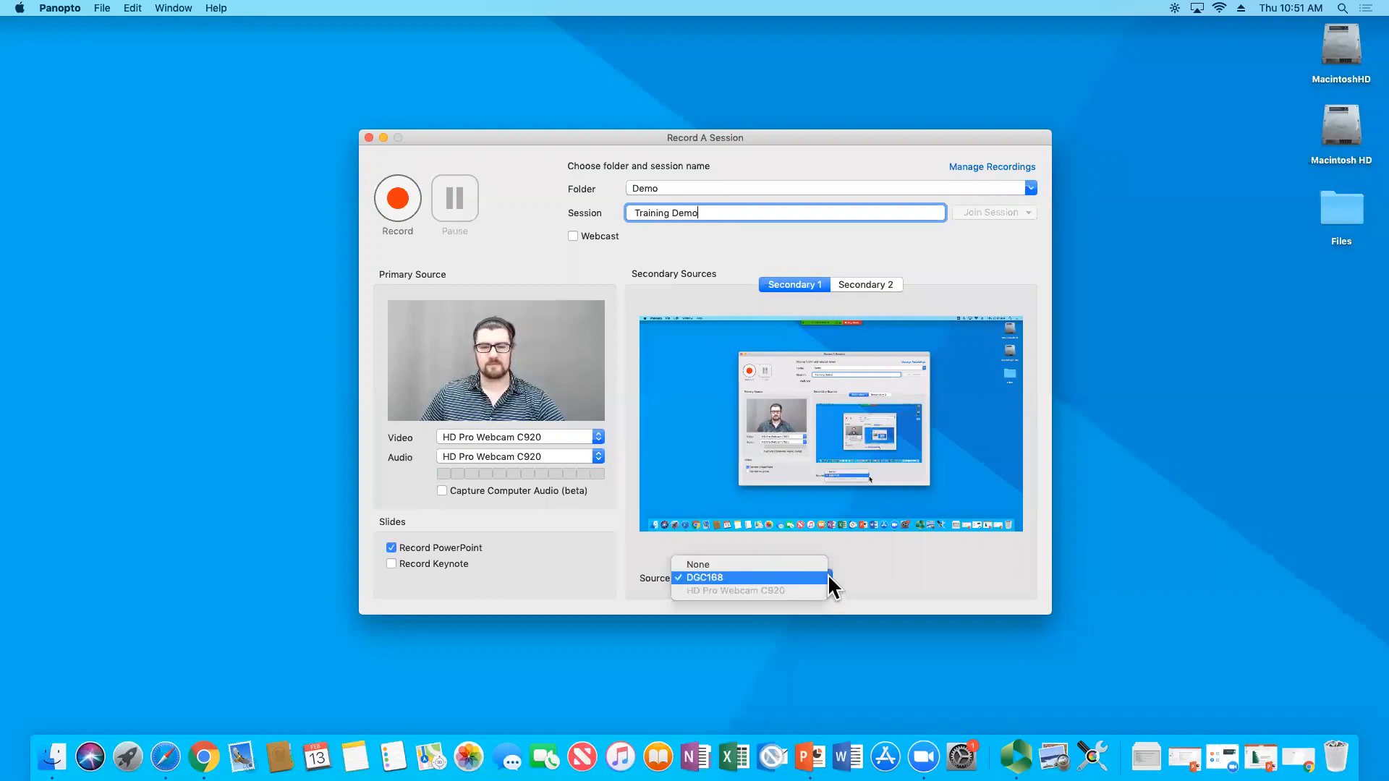
{"action": "left_click", "coordinate": [752, 577]}
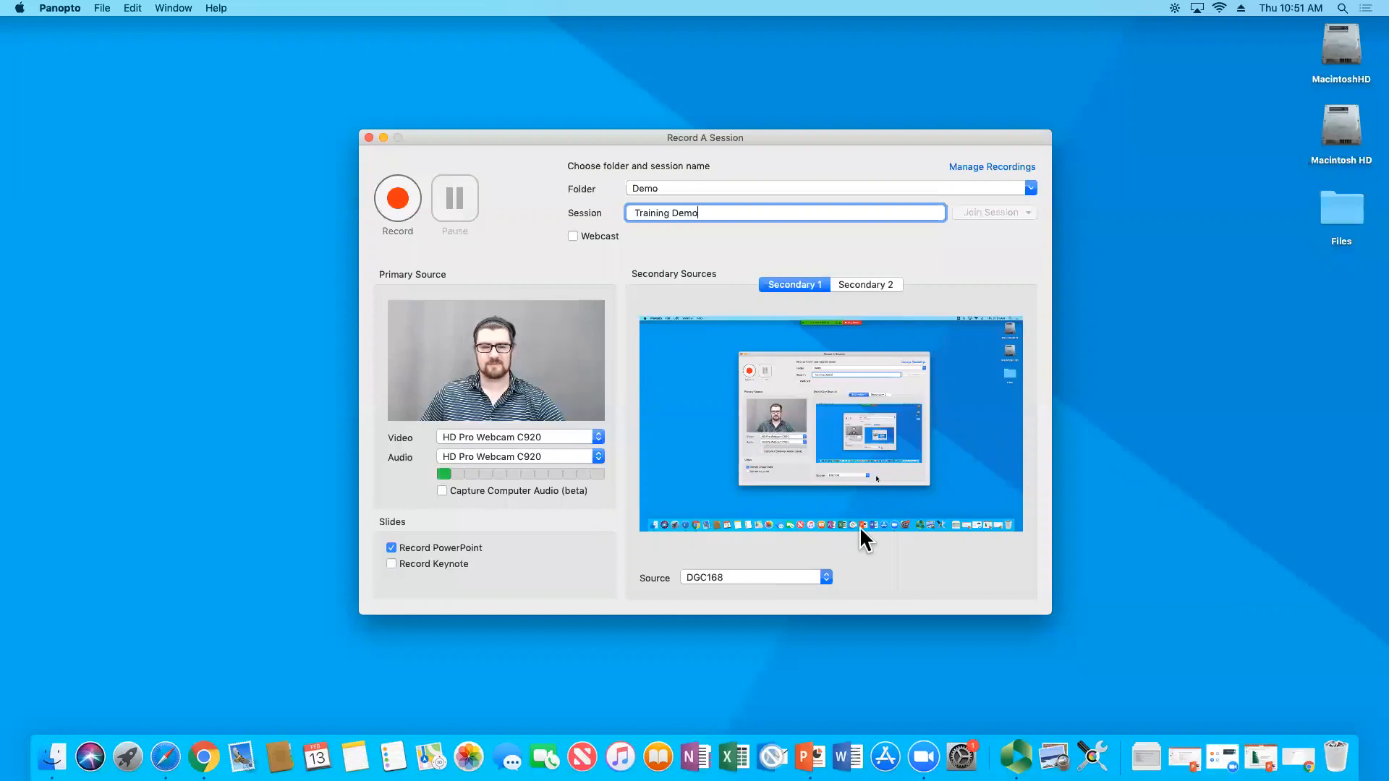
{"action": "left_click", "coordinate": [895, 284]}
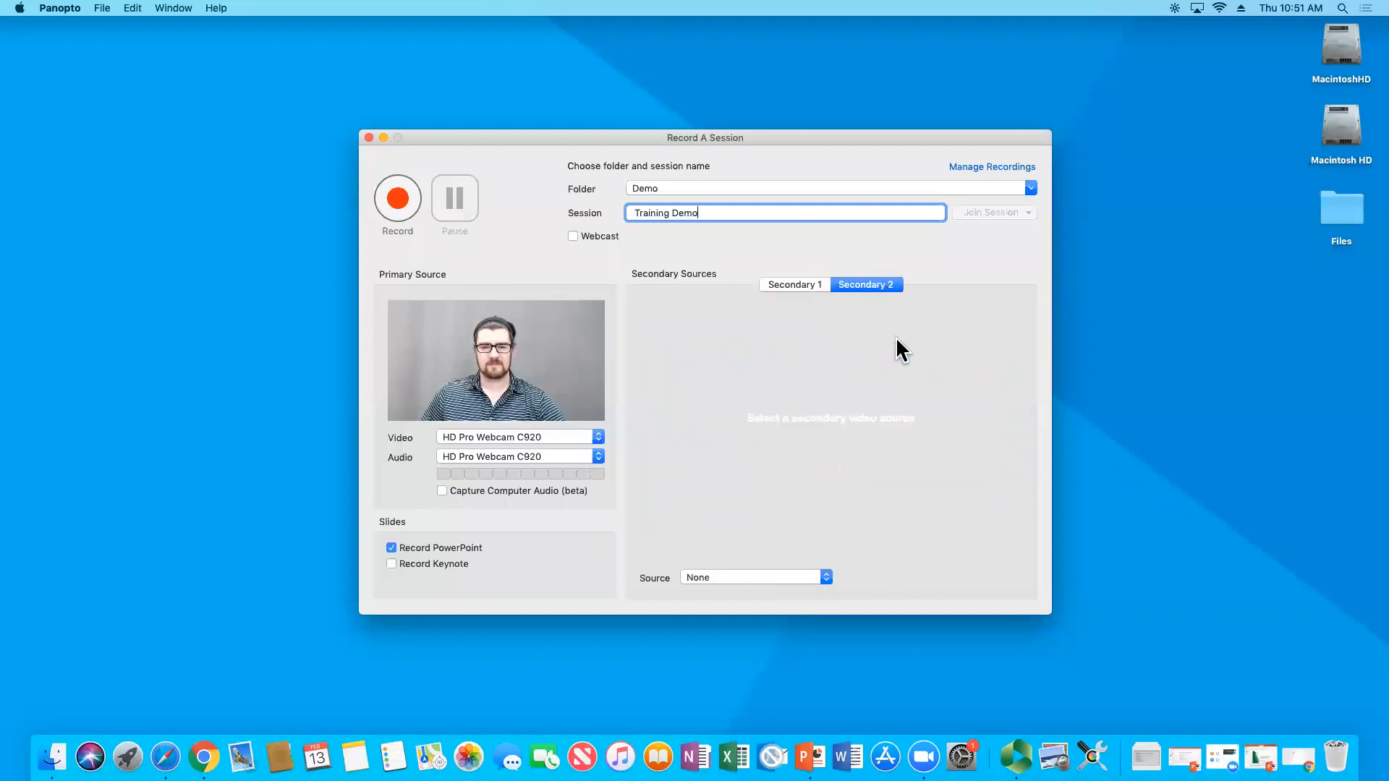
{"action": "left_click", "coordinate": [827, 575]}
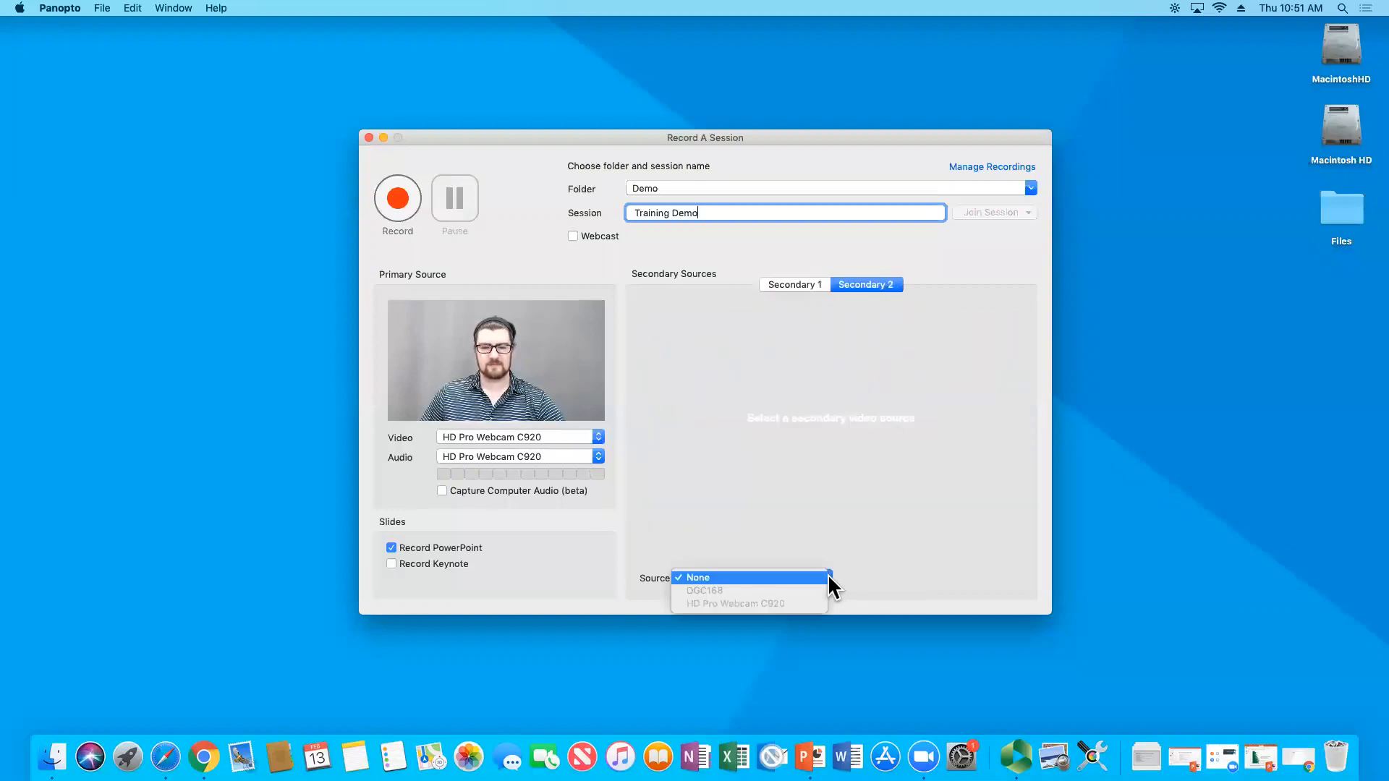
{"action": "left_click", "coordinate": [827, 578]}
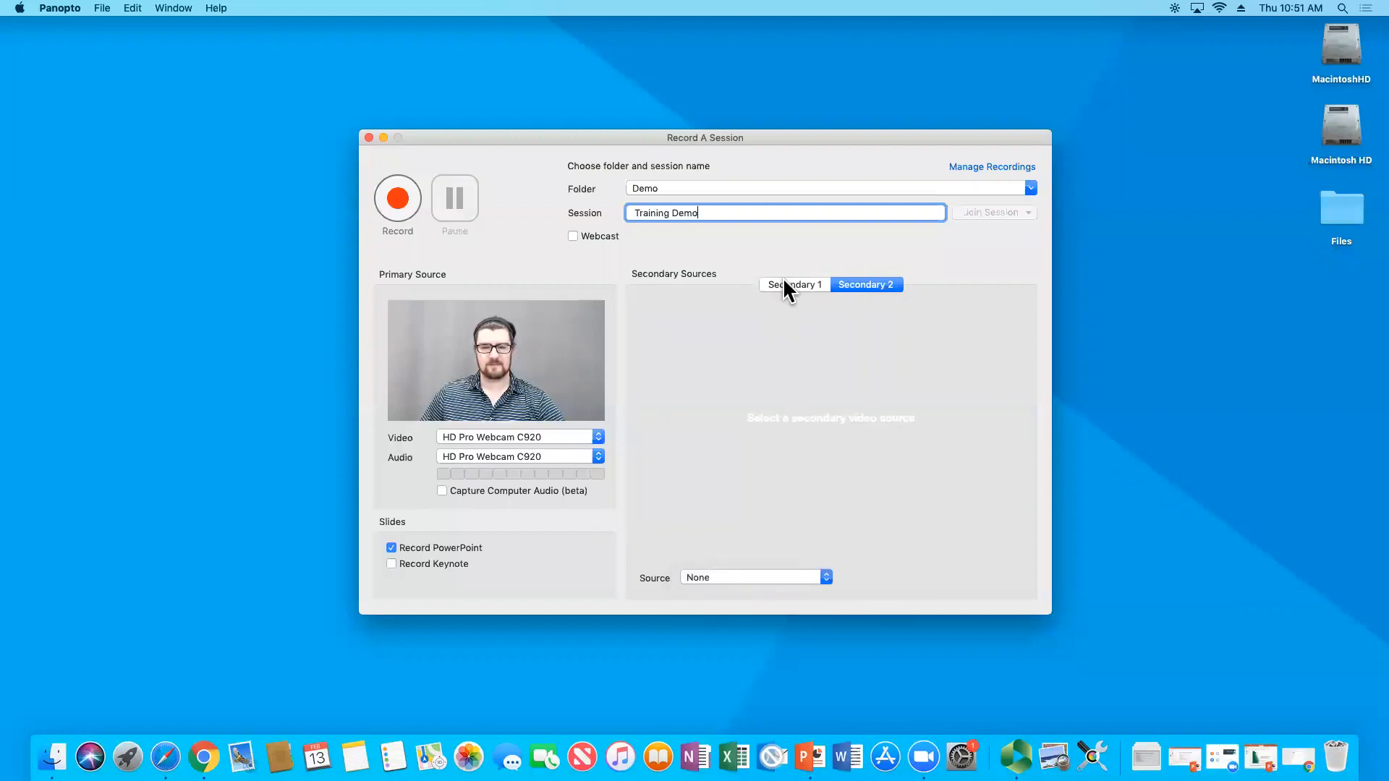
{"action": "left_click", "coordinate": [788, 286]}
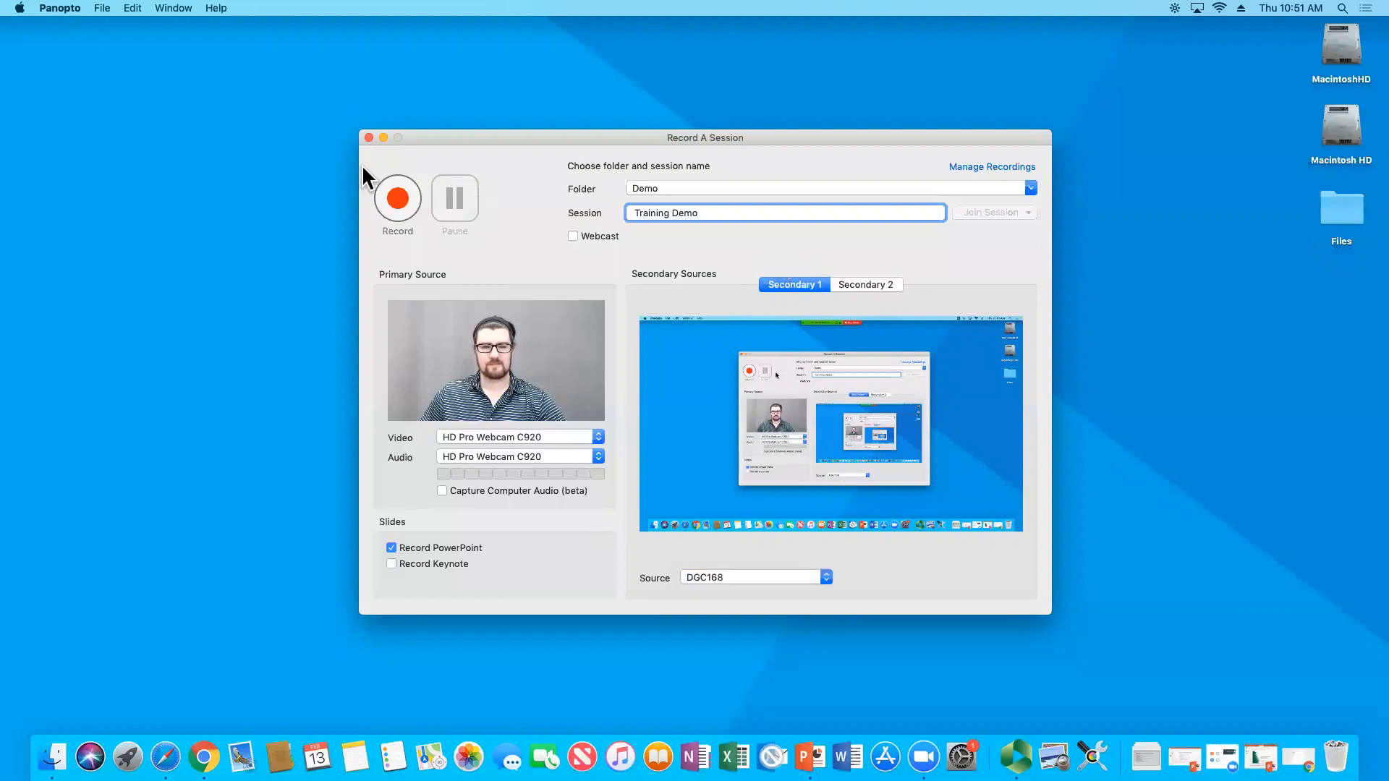
Step: Review the primary video quality options in the recorder's preferences and close the preferences
{"action": "left_click", "coordinate": [61, 8]}
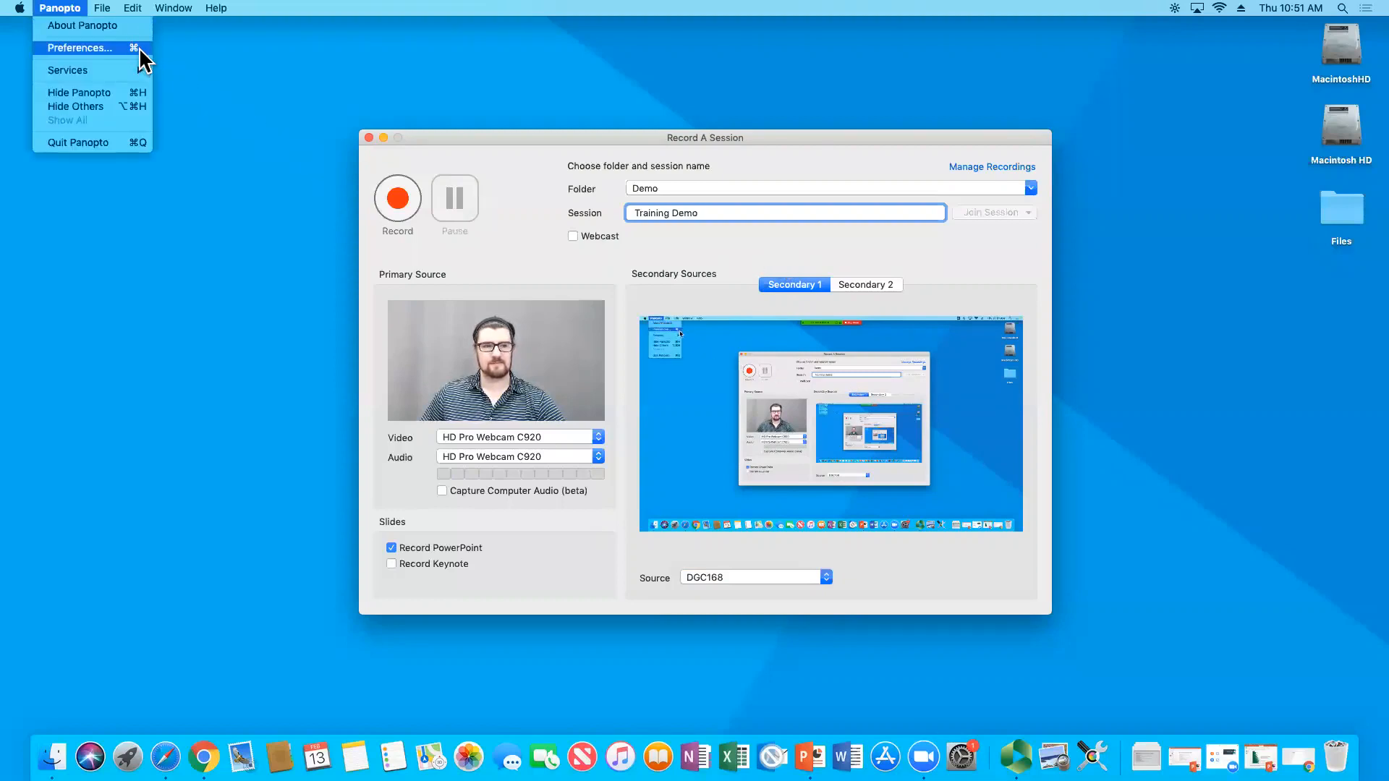
{"action": "left_click", "coordinate": [130, 46]}
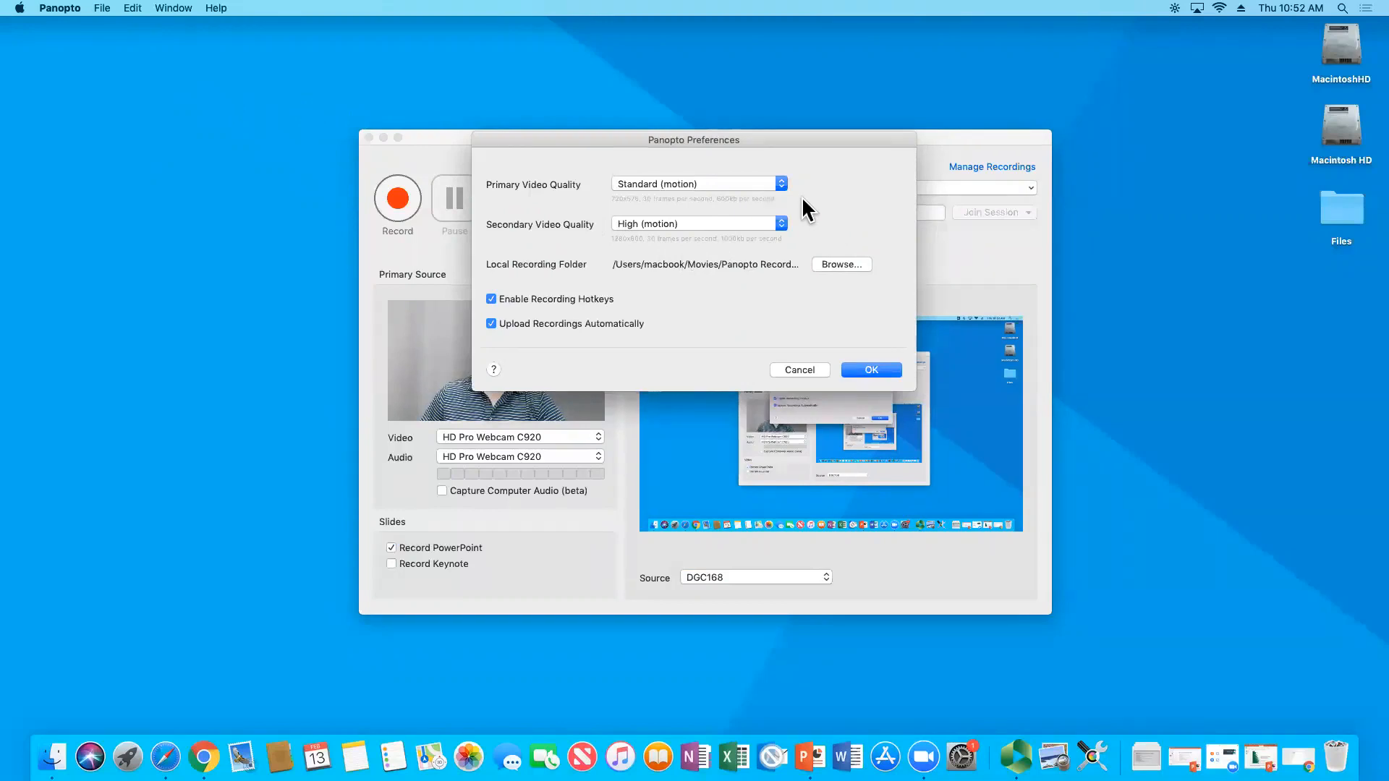
{"action": "left_click", "coordinate": [782, 185]}
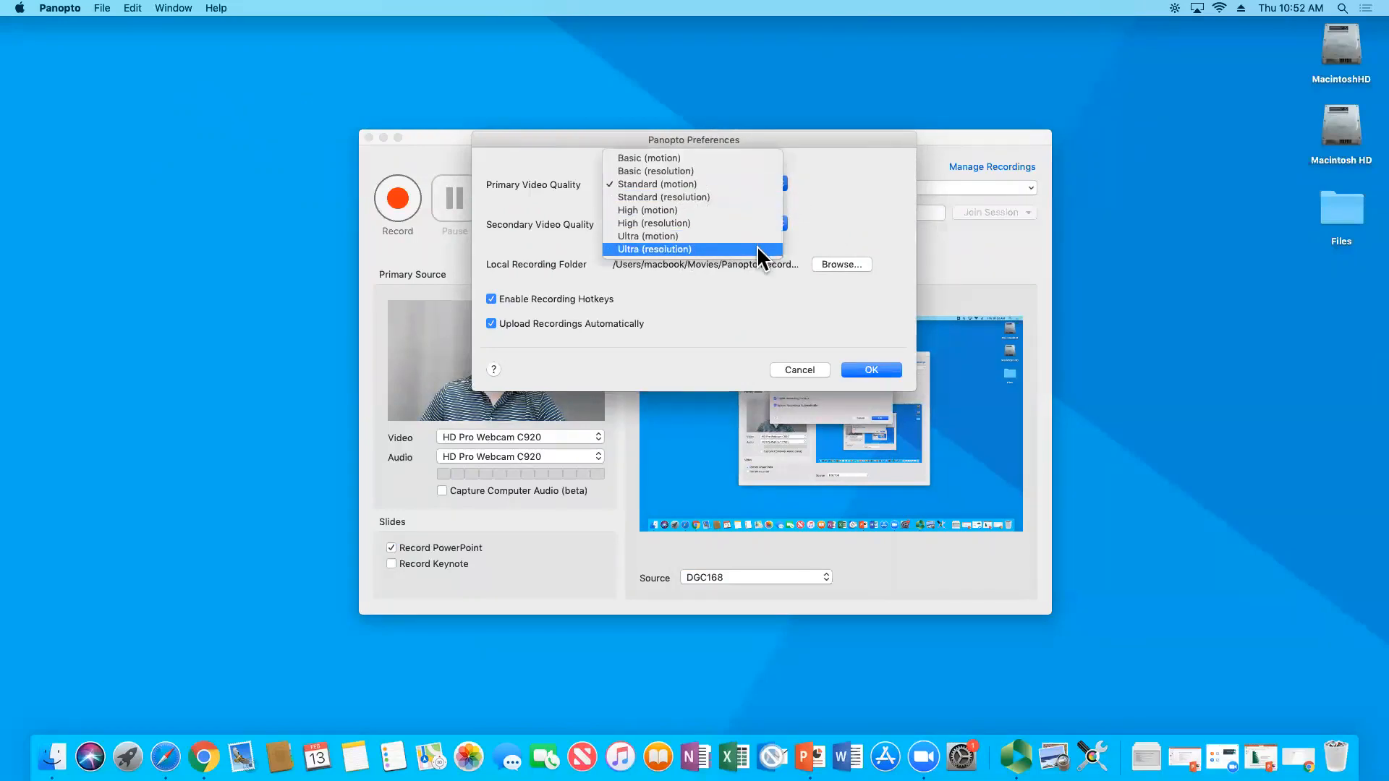
{"action": "left_click", "coordinate": [825, 210]}
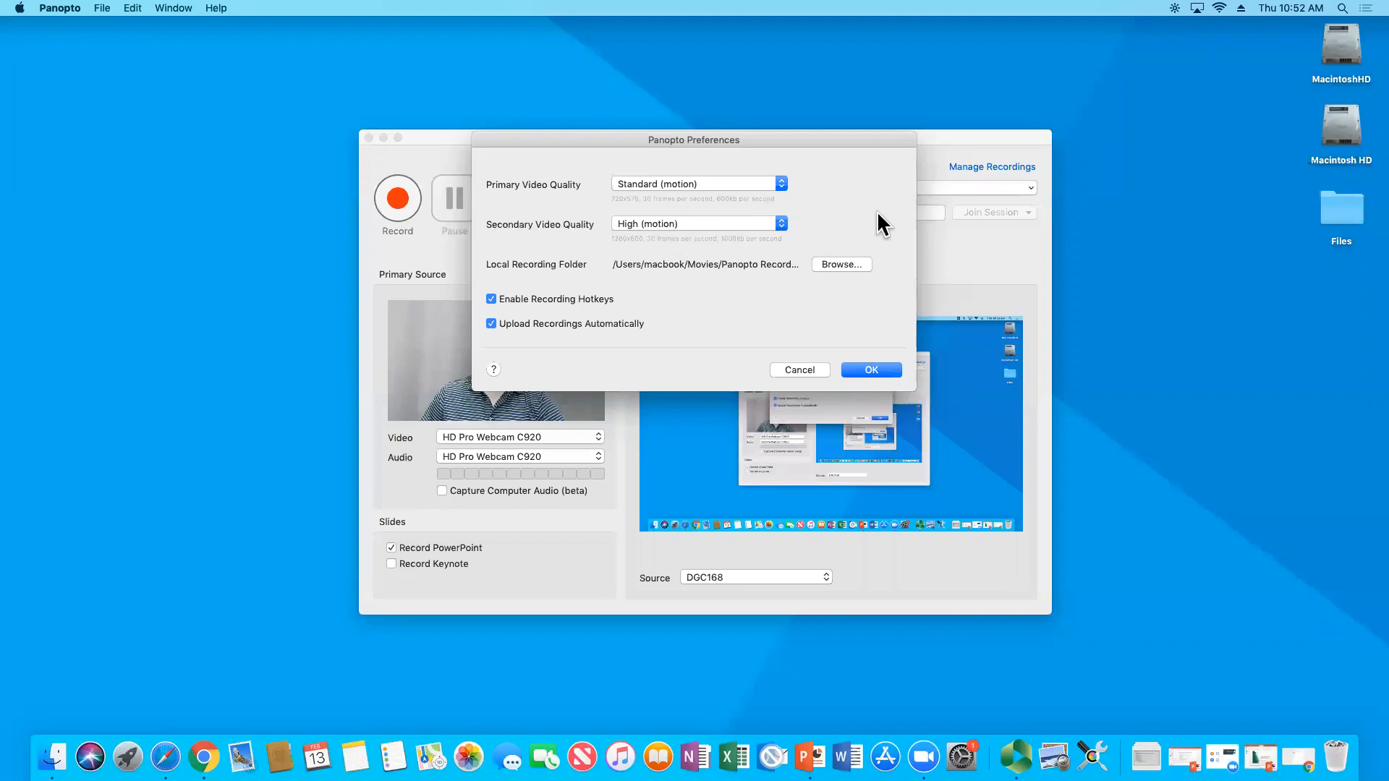
{"action": "left_click", "coordinate": [882, 370]}
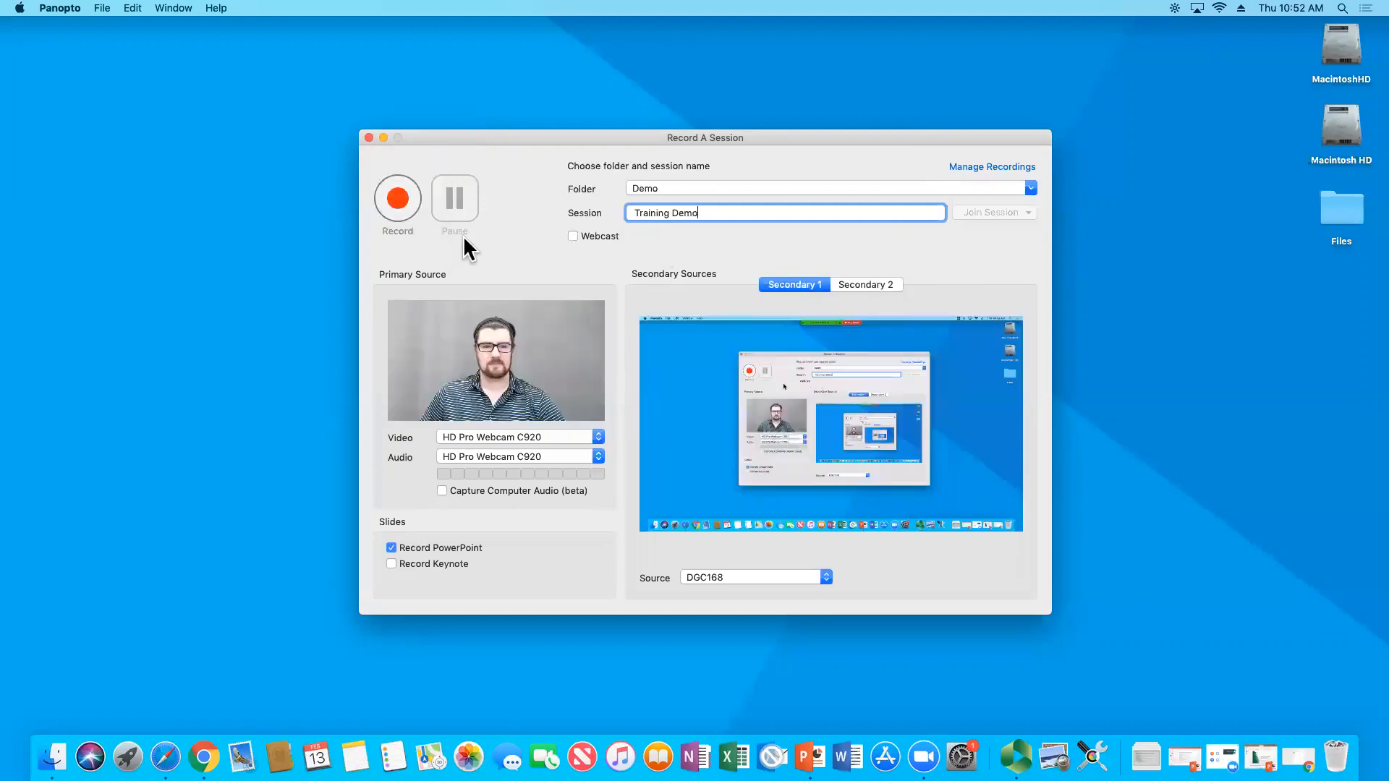
Step: Start recording the session, switch to PowerPoint and run the Best Practices for Online Video presentation as a slide show
{"action": "left_click", "coordinate": [406, 207]}
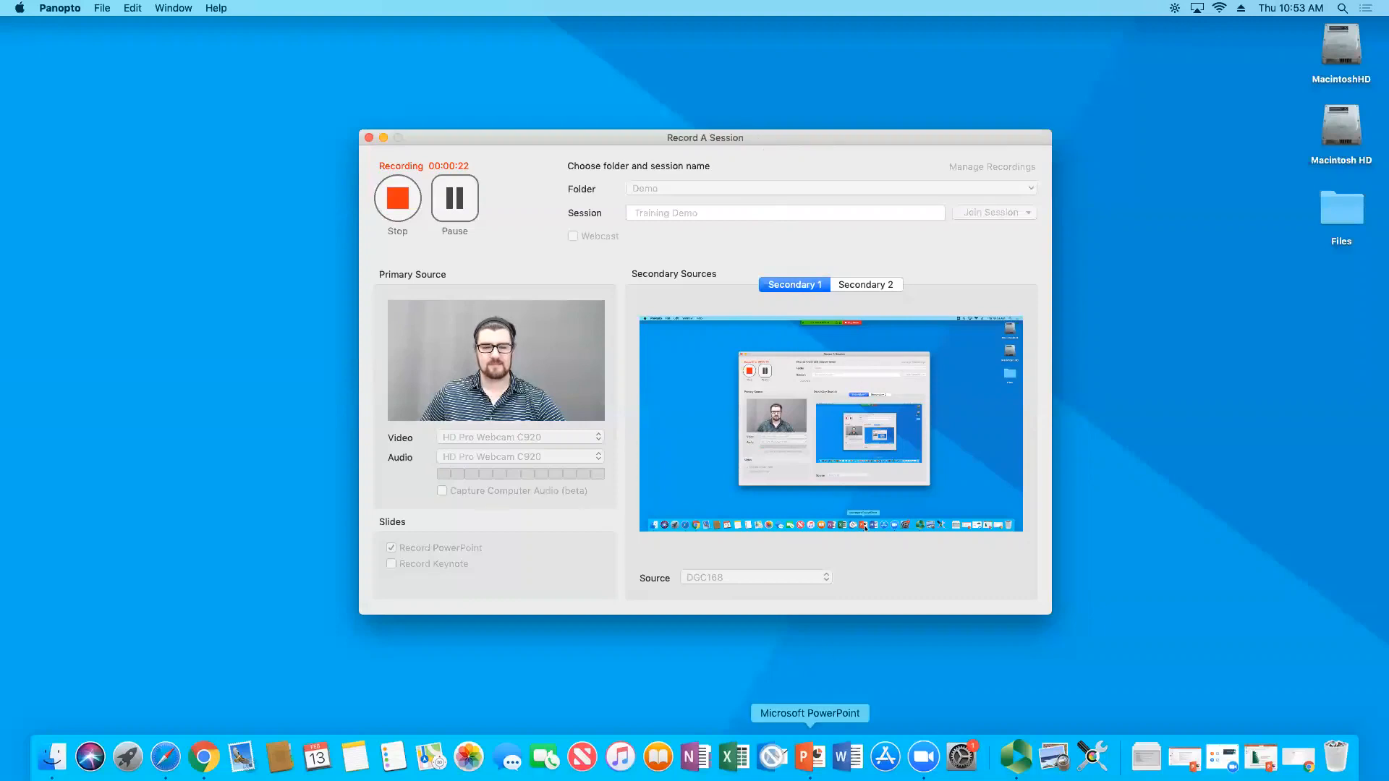
{"action": "left_click", "coordinate": [811, 754]}
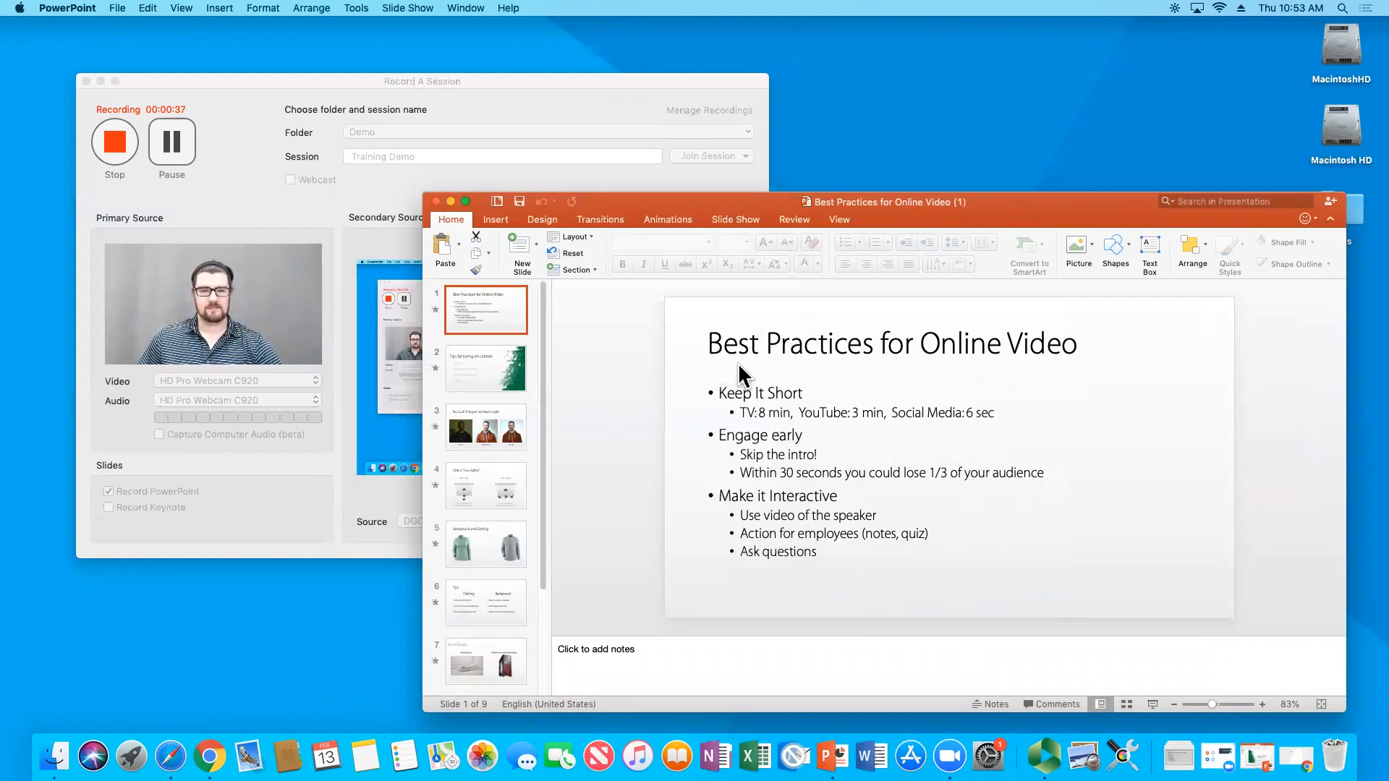
{"action": "left_click", "coordinate": [1153, 704]}
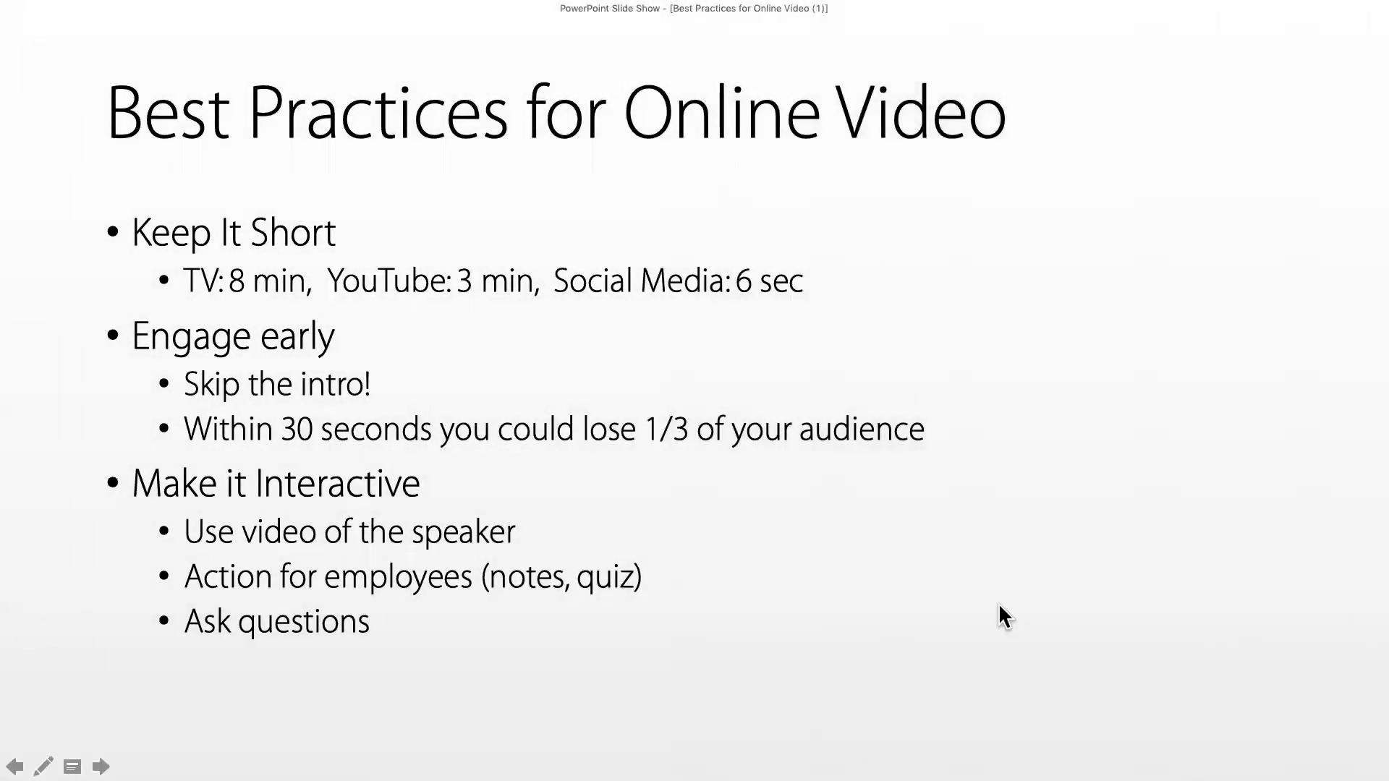
Step: Advance the slide show to the "One or Two Lights?" slide, then end it and minimize the presentation window
{"action": "left_click", "coordinate": [998, 602]}
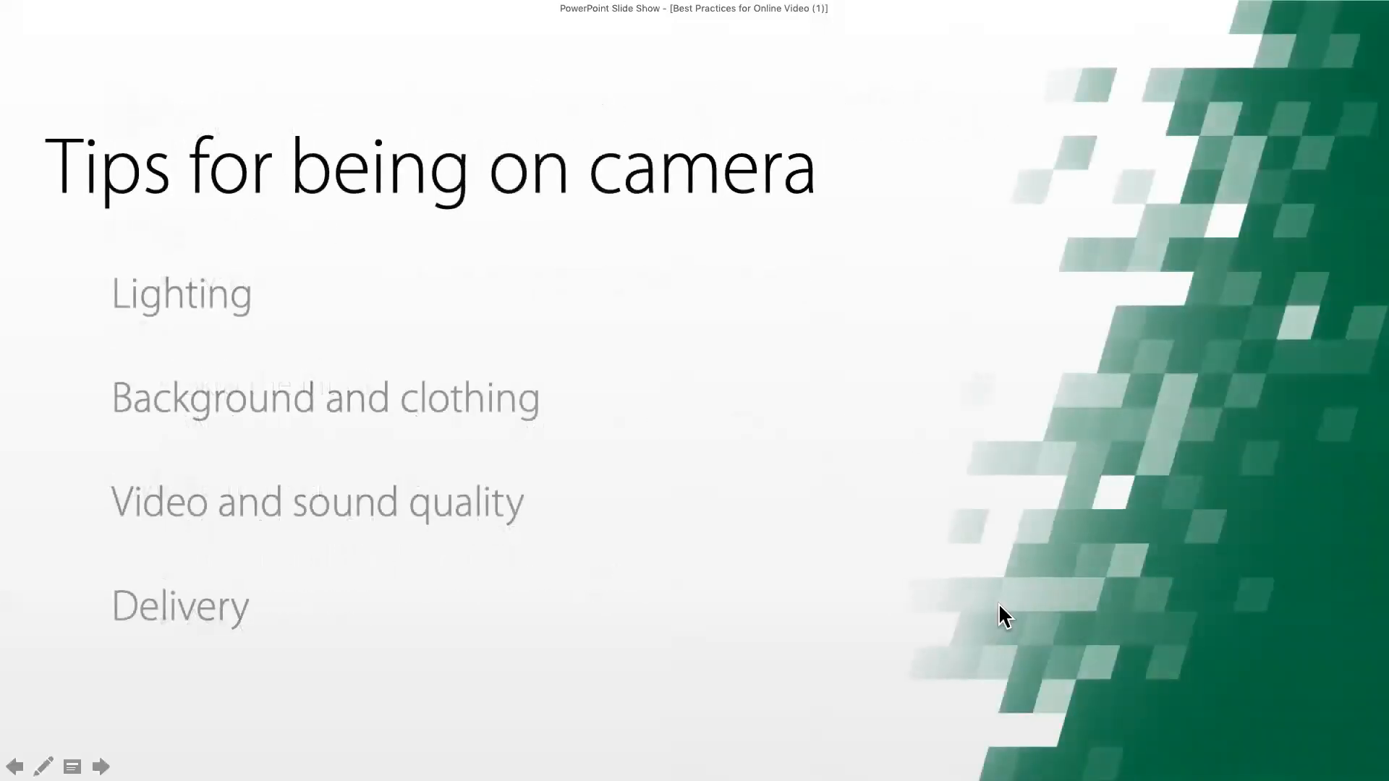
{"action": "left_click", "coordinate": [999, 605]}
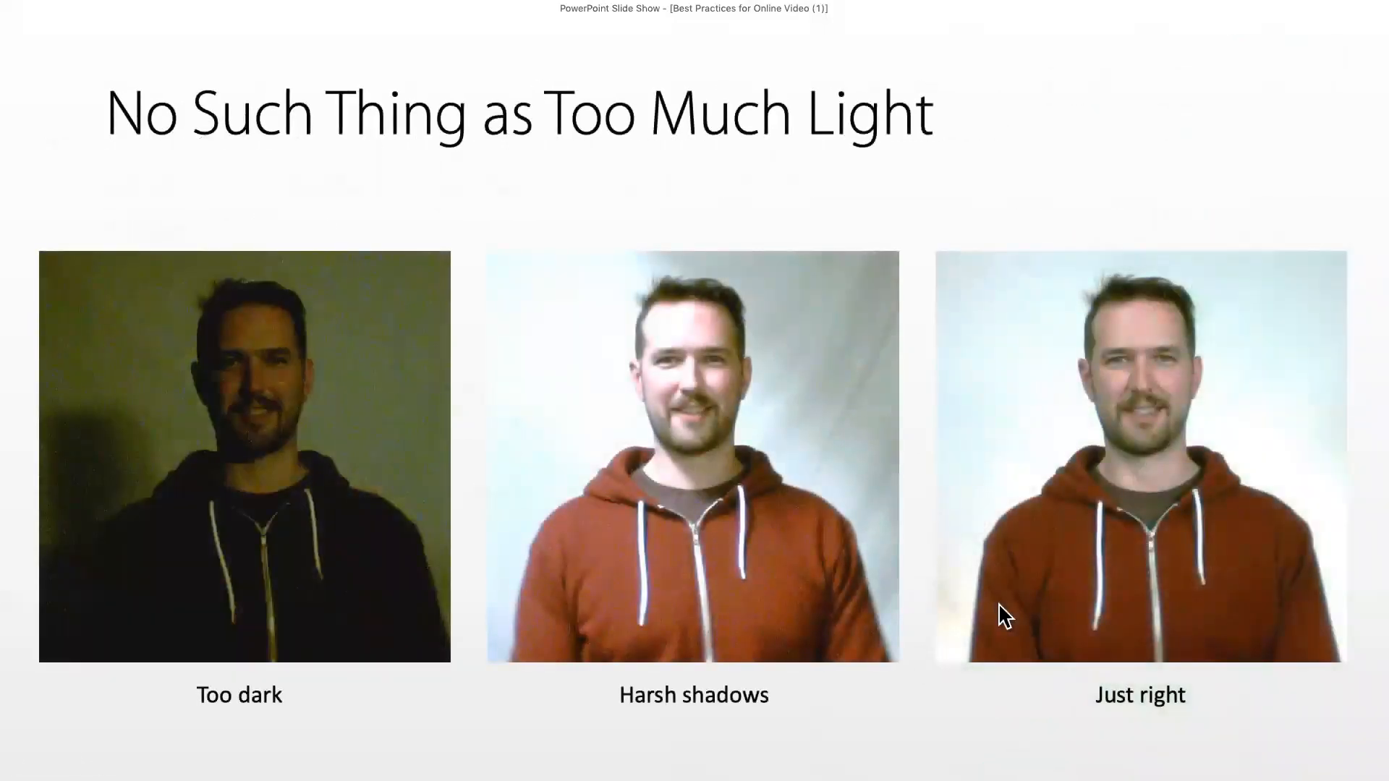
{"action": "left_click", "coordinate": [999, 605]}
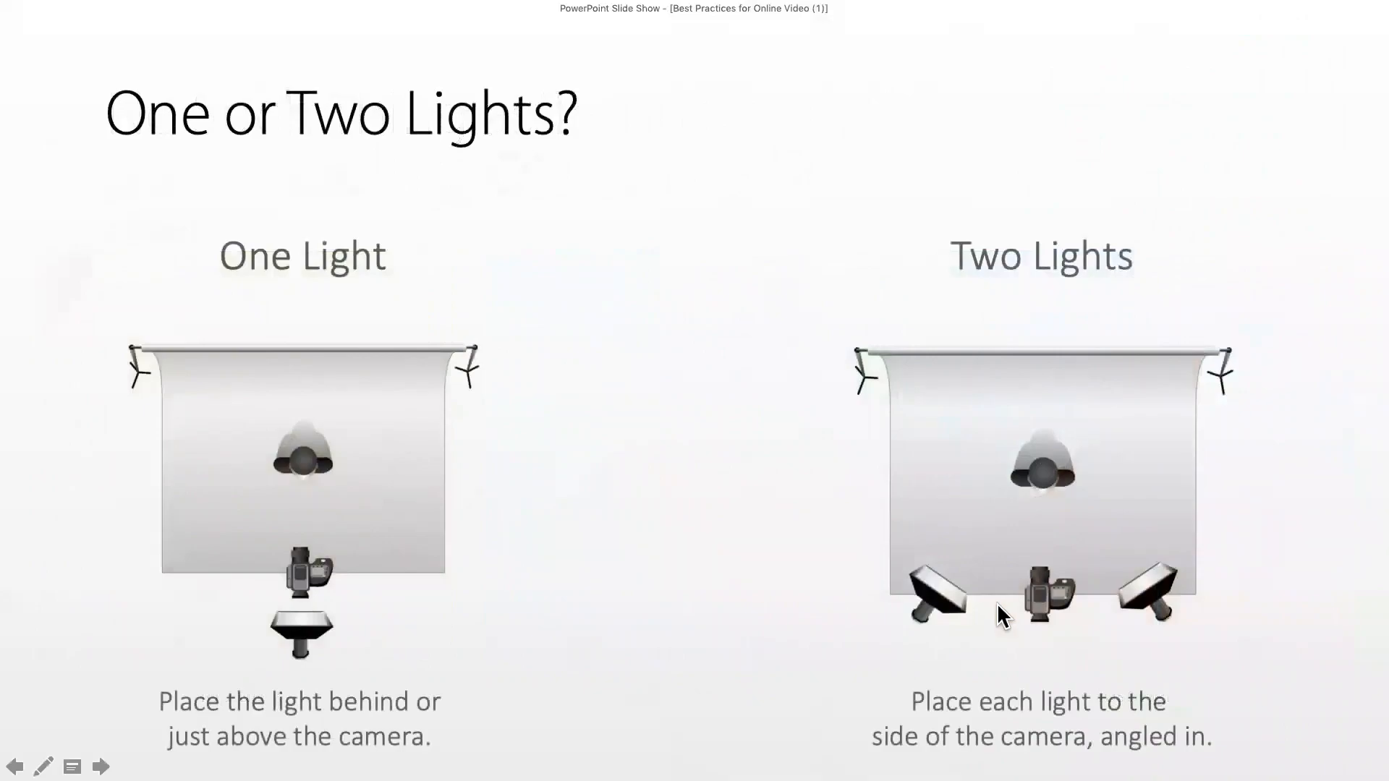
{"action": "key", "text": "Escape"}
{"action": "left_click", "coordinate": [453, 201]}
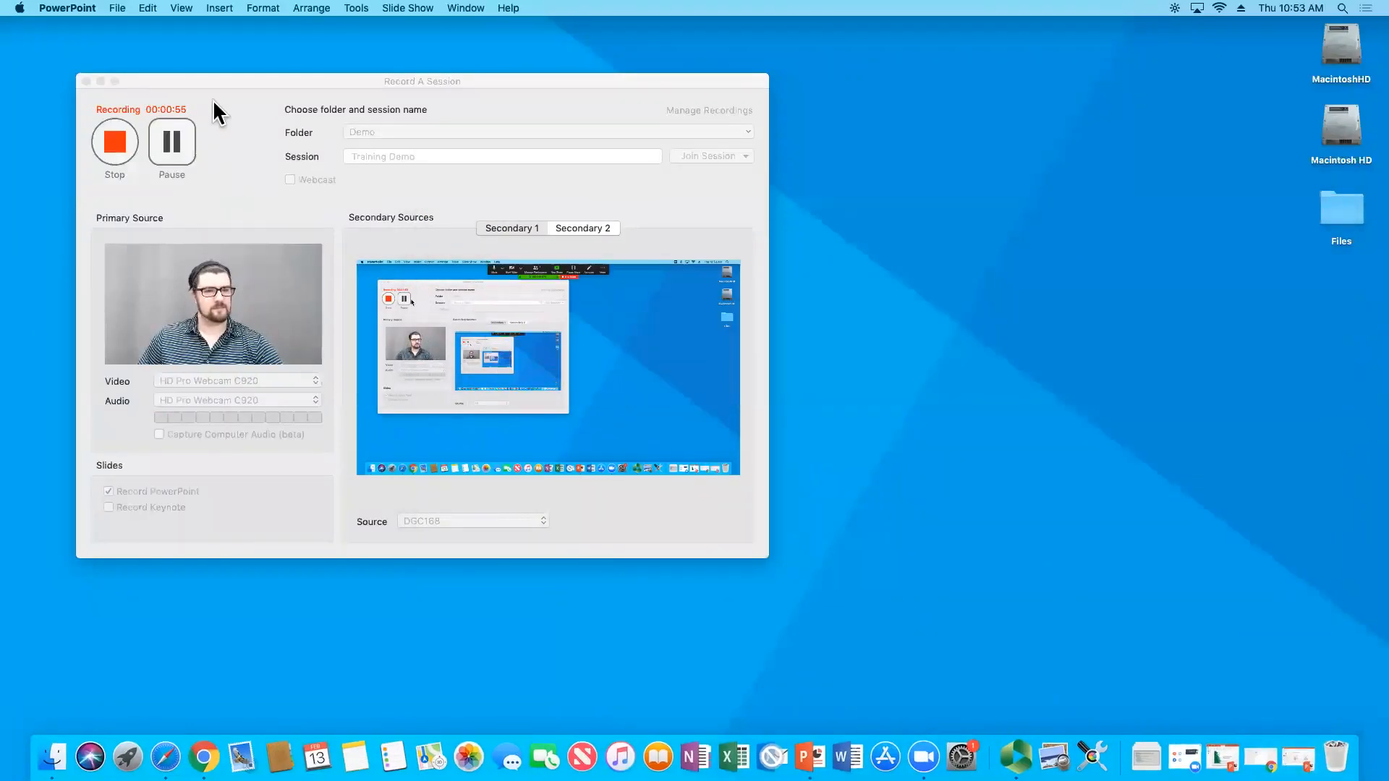
Step: Bring the recorder window forward, stop the recording and open its session name for editing
{"action": "left_click_drag", "start_coordinate": [248, 85], "coordinate": [516, 146]}
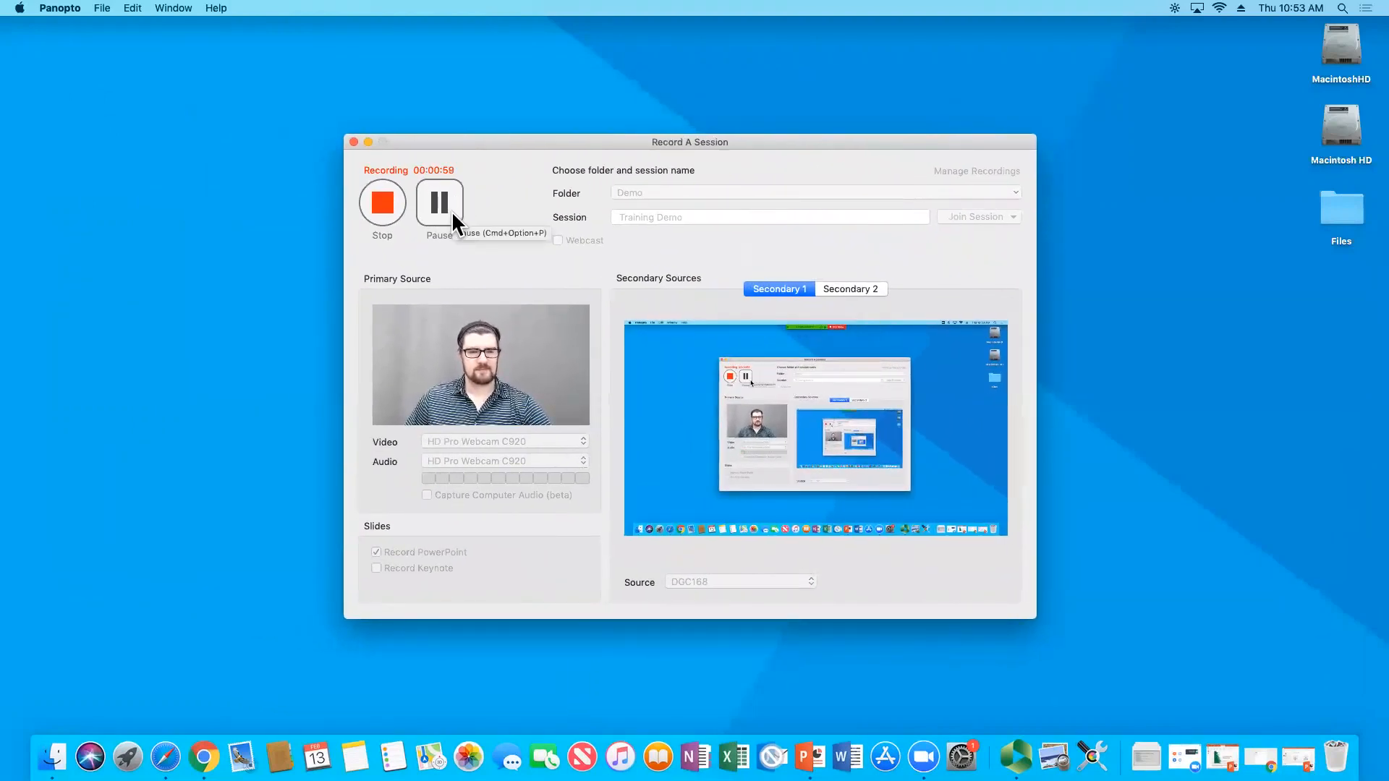
{"action": "left_click", "coordinate": [366, 206]}
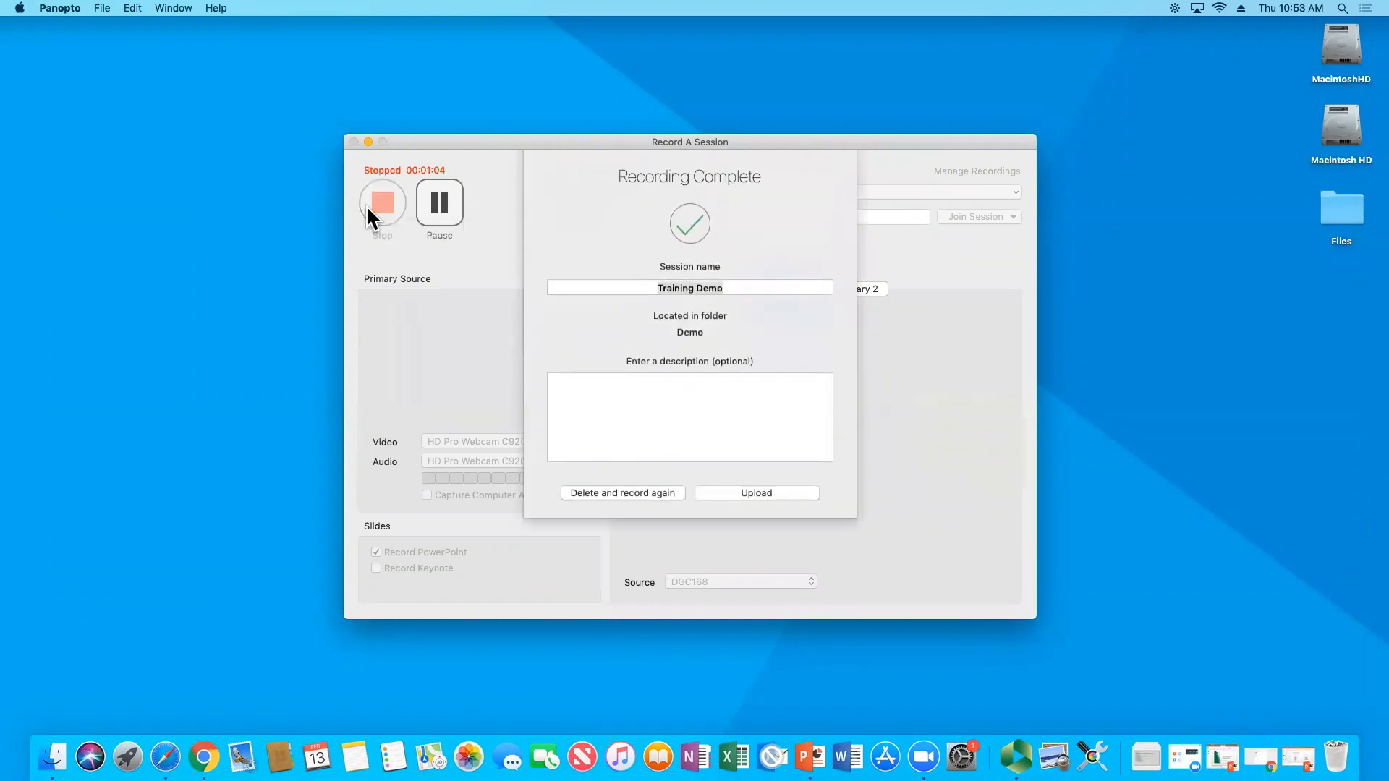
{"action": "left_click", "coordinate": [743, 288]}
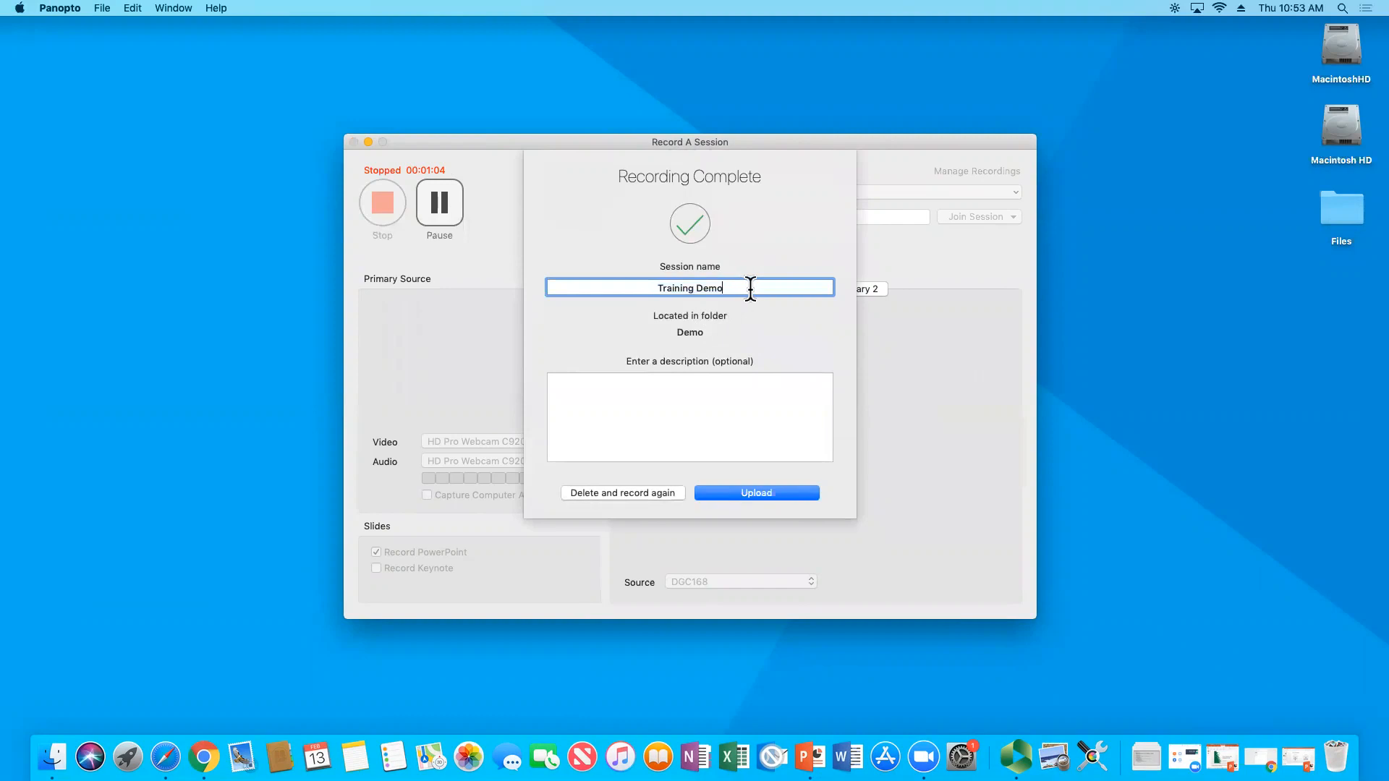